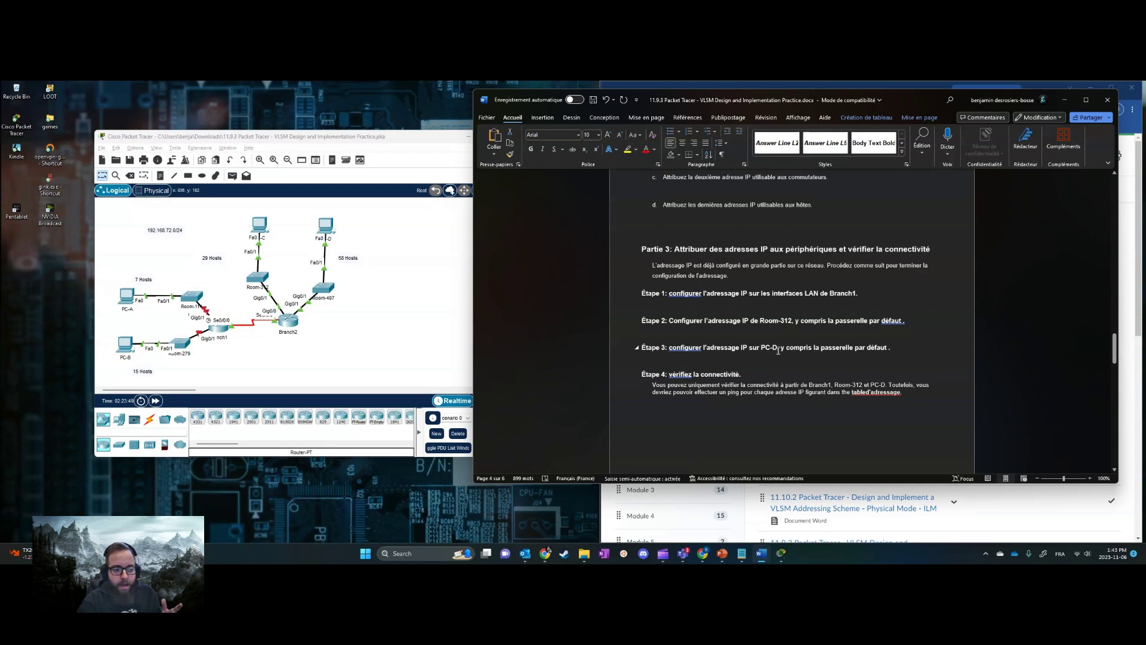
Review the Part 3 instructions covering the addressing of Branch1's LAN interfaces, Room-312 and PC-D
{"action": "left_click", "coordinate": [749, 307]}
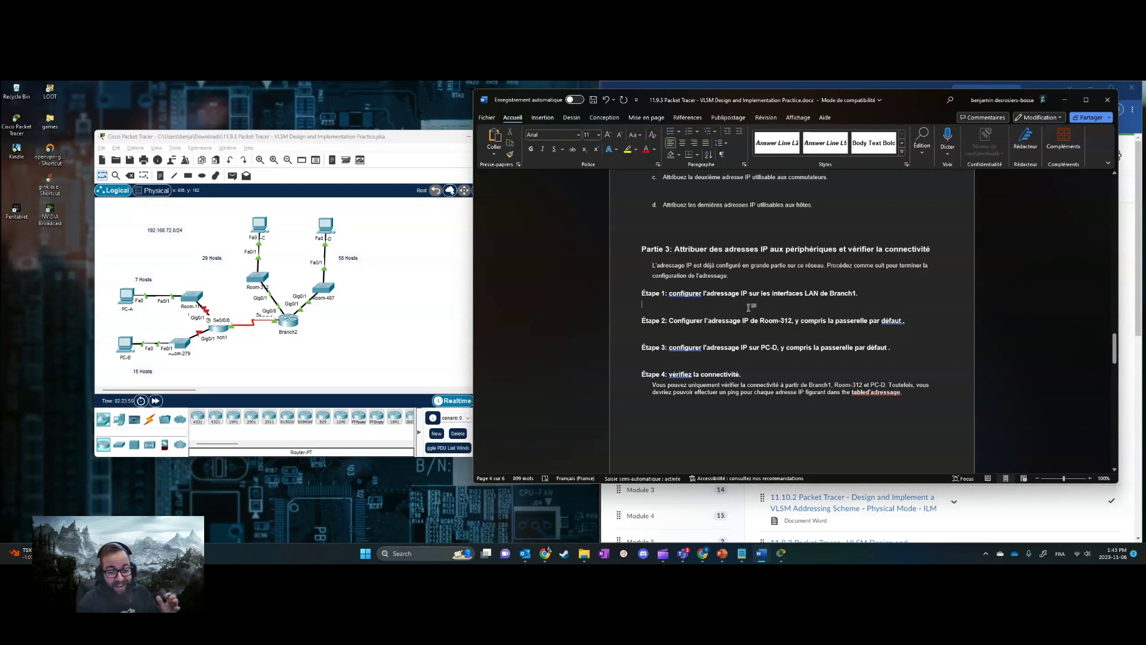
{"action": "left_click", "coordinate": [817, 298]}
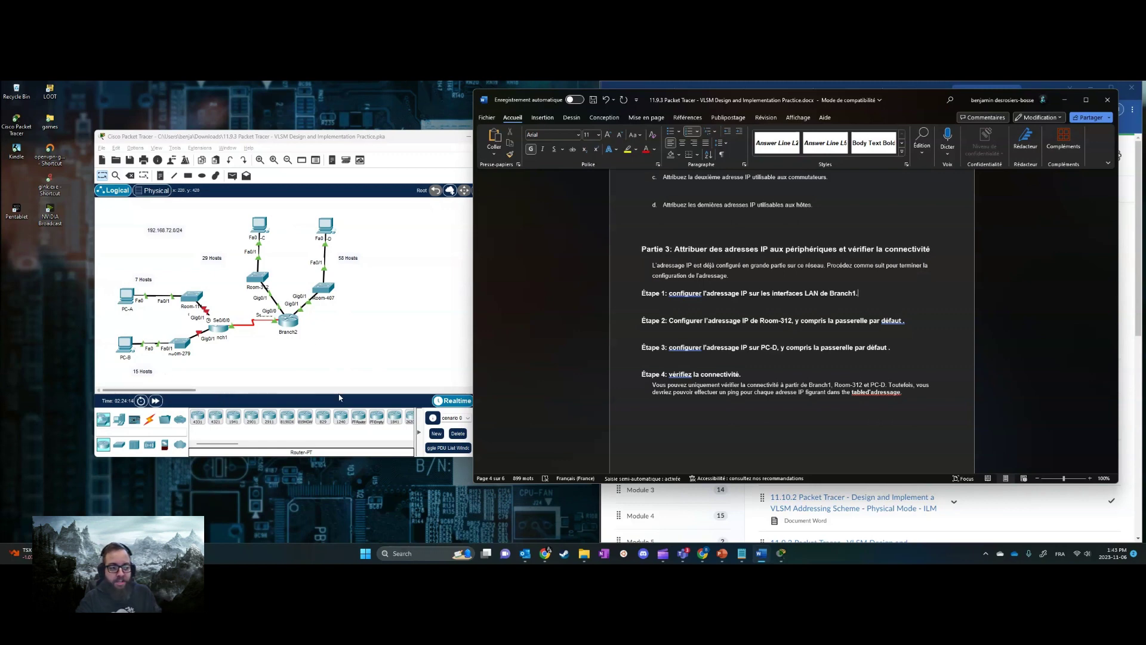
{"action": "left_click", "coordinate": [375, 384]}
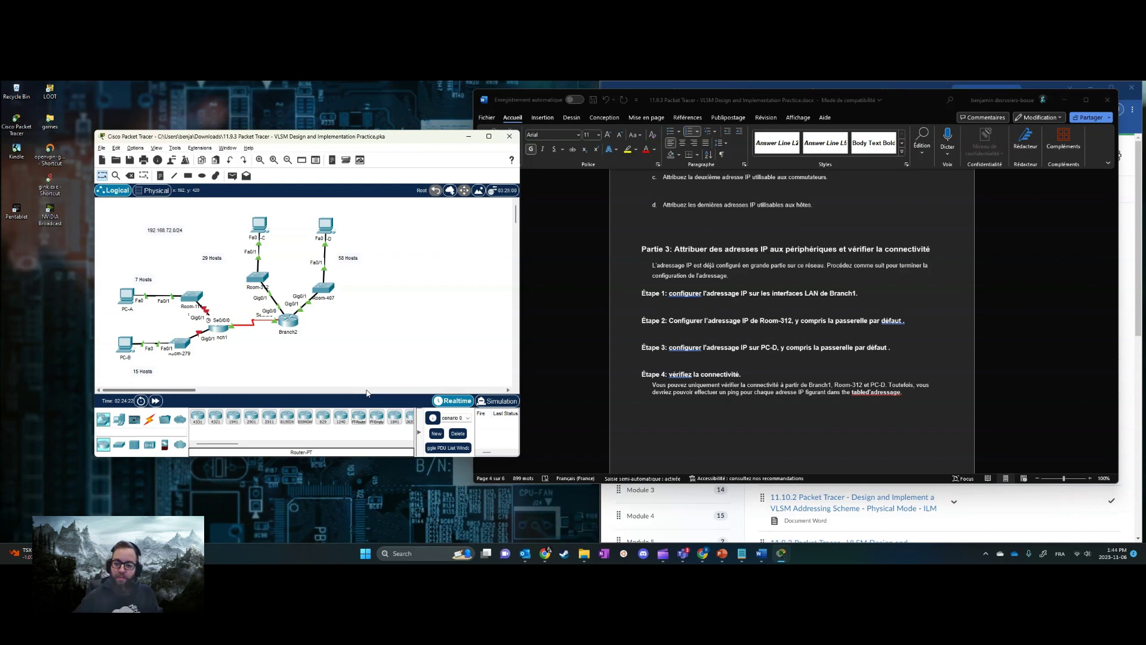
{"action": "left_click", "coordinate": [850, 292]}
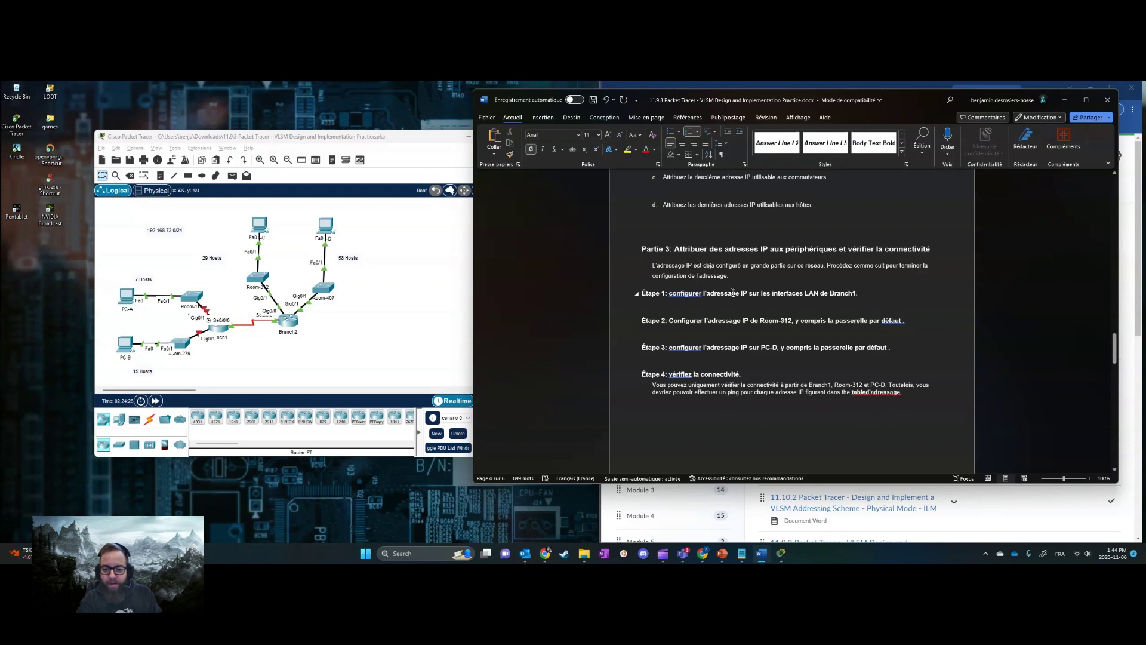
{"action": "left_click_drag", "start_coordinate": [734, 292], "coordinate": [873, 292]}
{"action": "left_click", "coordinate": [879, 292]}
{"action": "left_click_drag", "start_coordinate": [691, 322], "coordinate": [907, 316]}
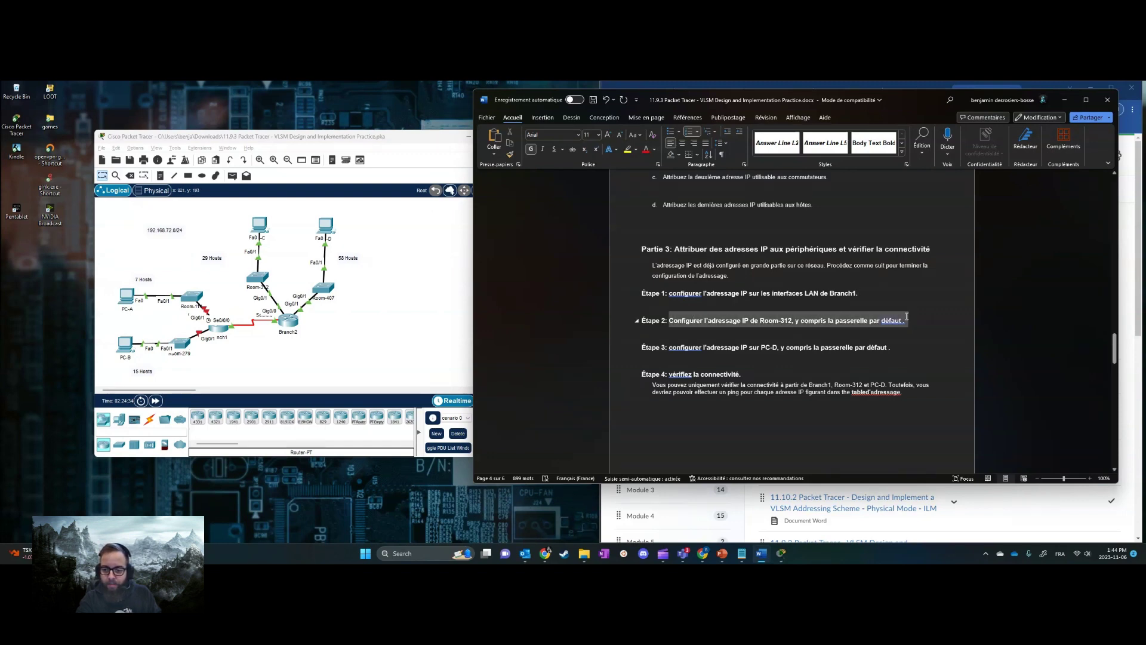
{"action": "left_click", "coordinate": [830, 325]}
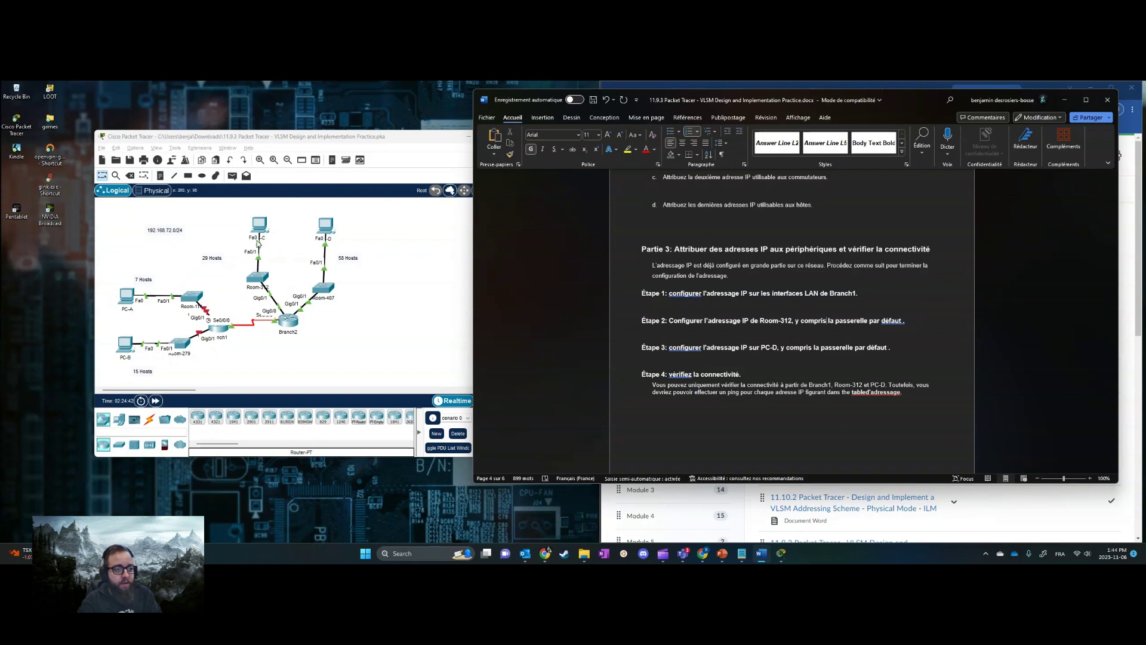
Open the Room-312 switch's command line beside the document and locate the Room-312 row in the addressing table
{"action": "left_click", "coordinate": [257, 280]}
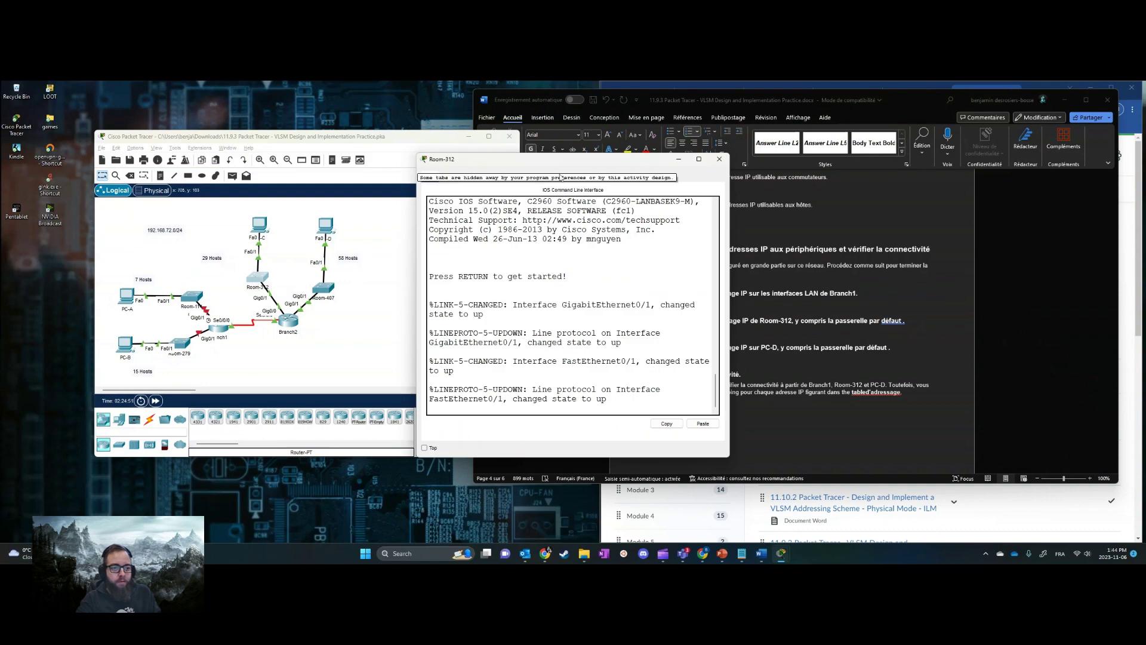
{"action": "left_click_drag", "start_coordinate": [448, 163], "coordinate": [173, 158]}
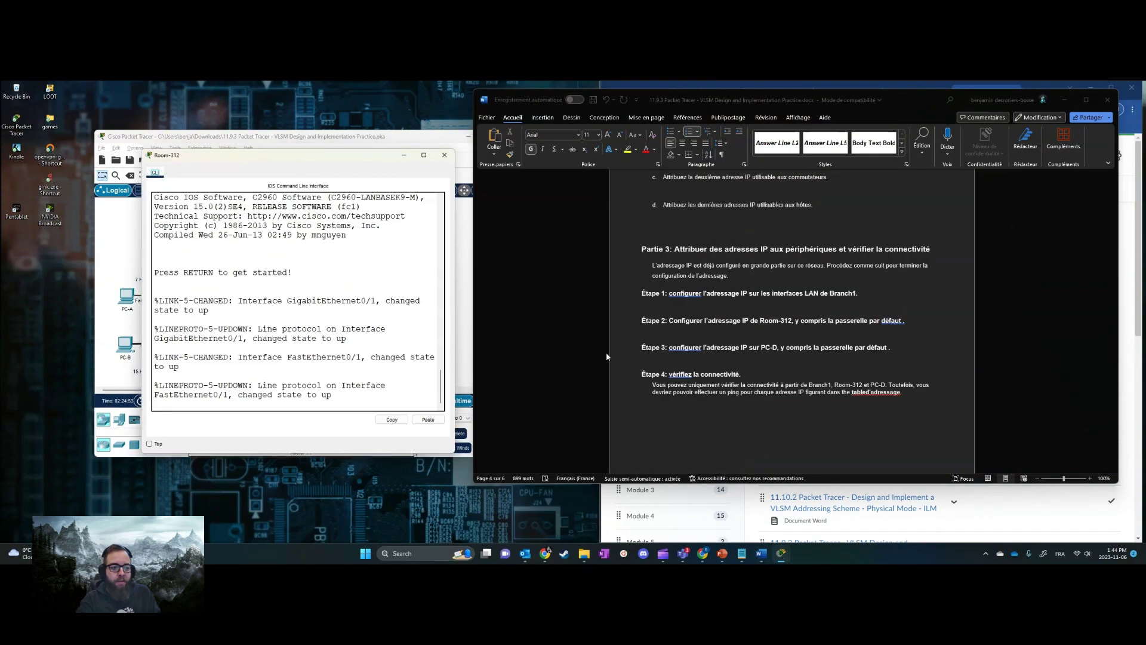
{"action": "scroll", "coordinate": [801, 385], "scroll_direction": "up", "scroll_amount": 5}
{"action": "scroll", "coordinate": [801, 386], "scroll_direction": "up", "scroll_amount": 20}
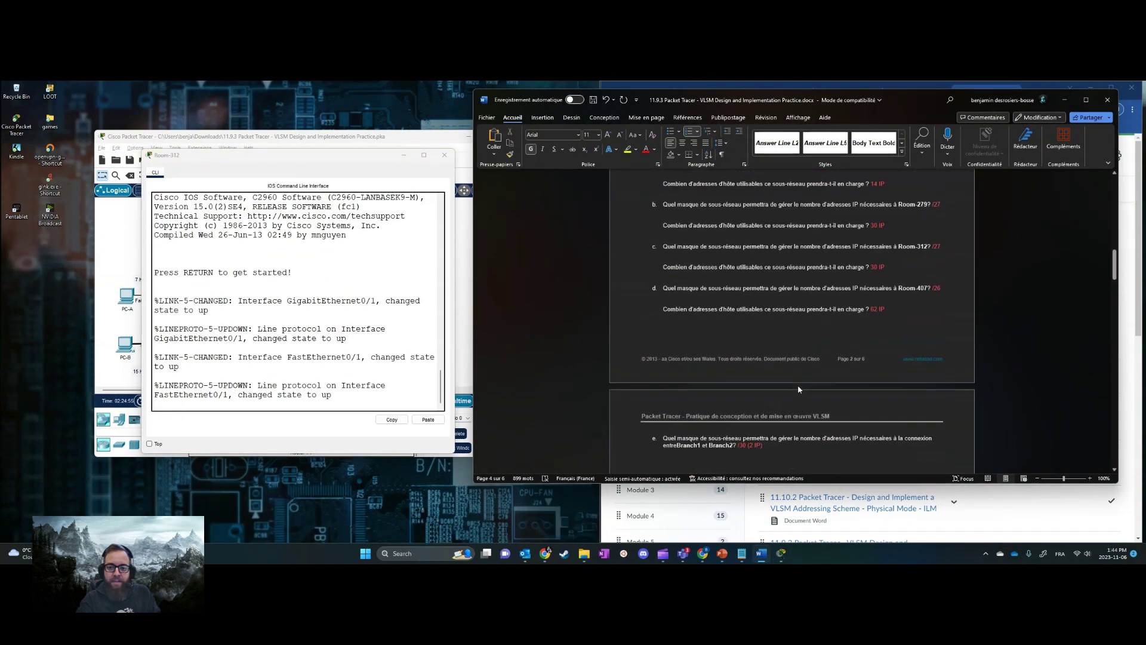
{"action": "scroll", "coordinate": [795, 385], "scroll_direction": "up", "scroll_amount": 6}
{"action": "scroll", "coordinate": [746, 389], "scroll_direction": "down", "scroll_amount": 1}
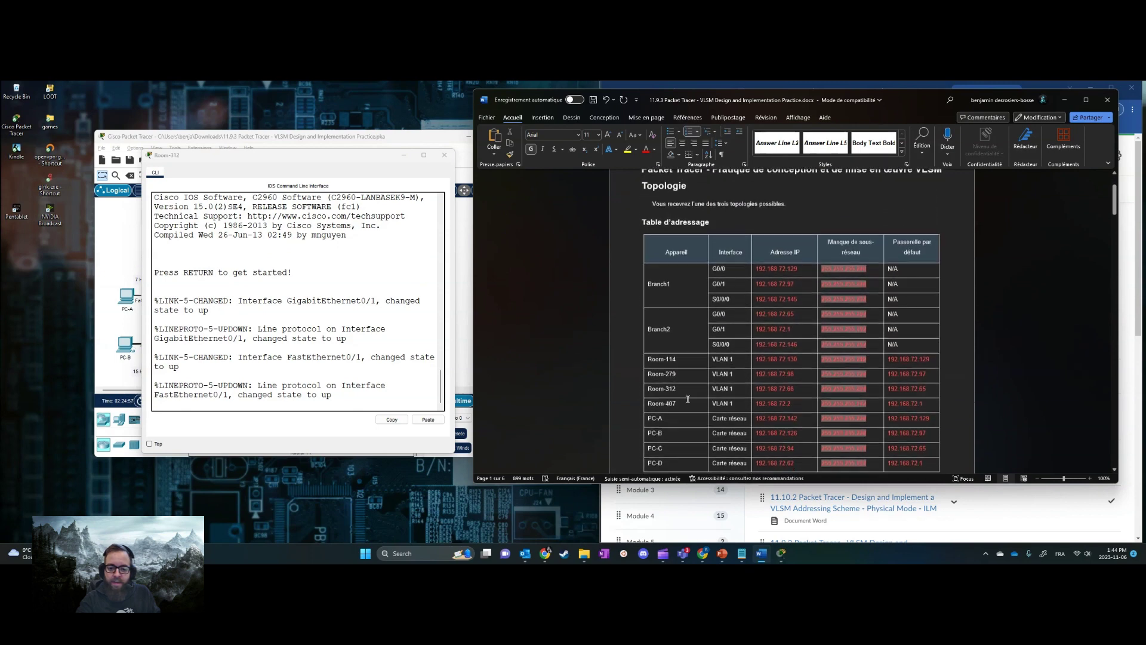
{"action": "left_click", "coordinate": [667, 388]}
Enter privileged mode and then global configuration mode on the Room-312 switch
{"action": "left_click", "coordinate": [319, 362]}
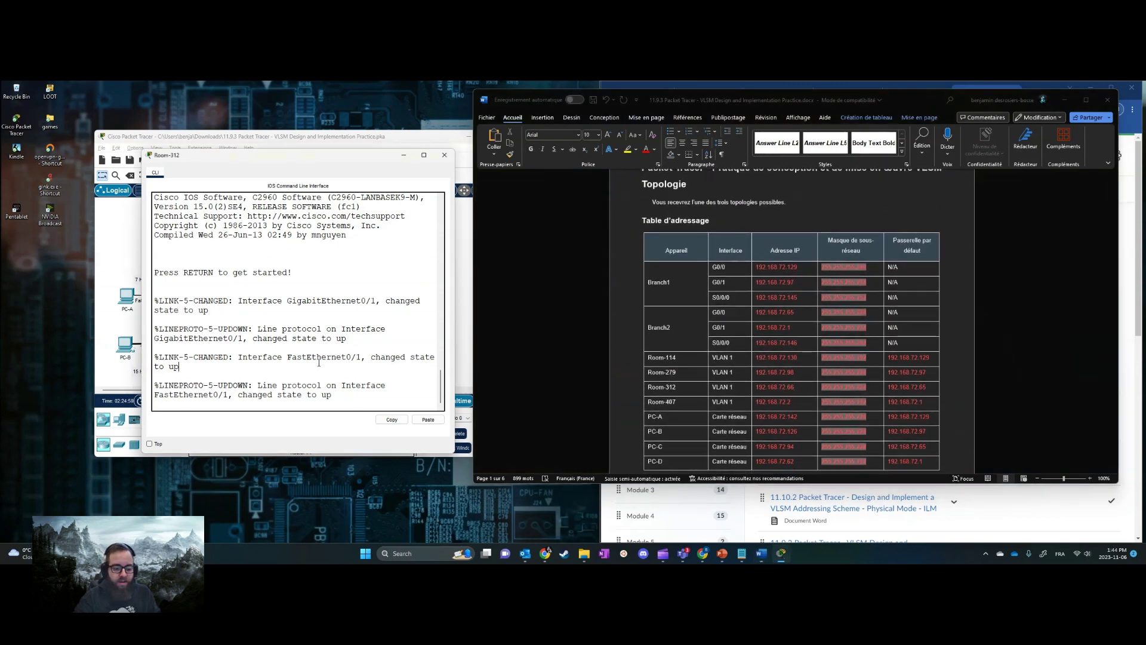
{"action": "key", "text": "Return"}
{"action": "key", "text": "Return"}
{"action": "type", "text": "en"}
{"action": "key", "text": "Return"}
{"action": "type", "text": "conf"}
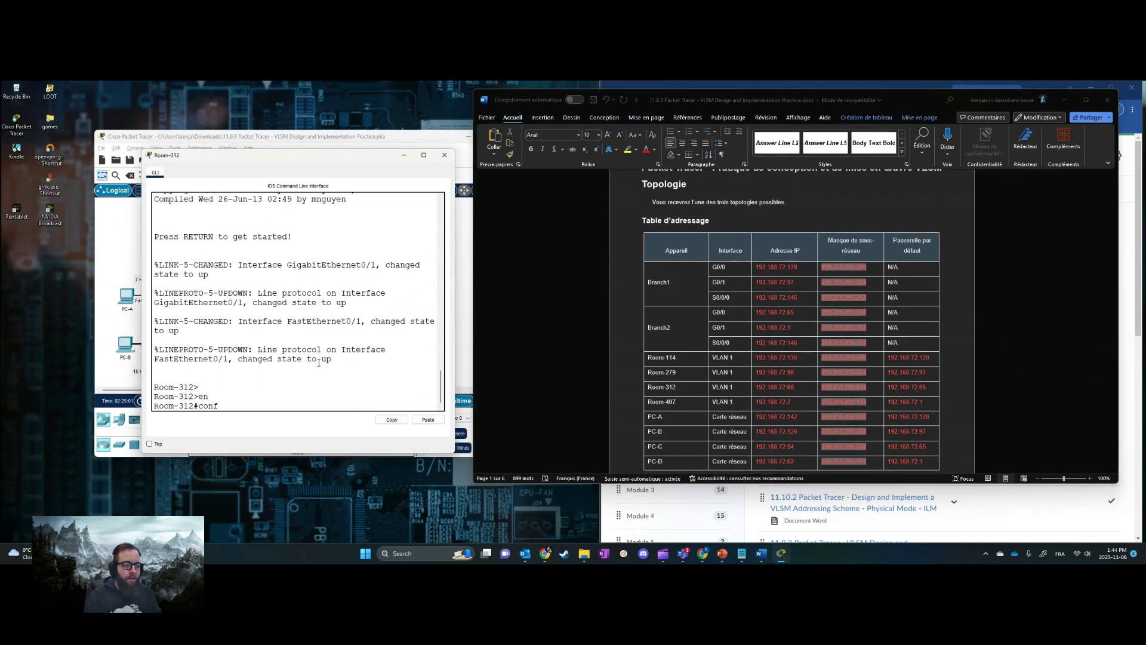
{"action": "key", "text": "Tab"}
{"action": "type", "text": "ter"}
{"action": "key", "text": "Tab"}
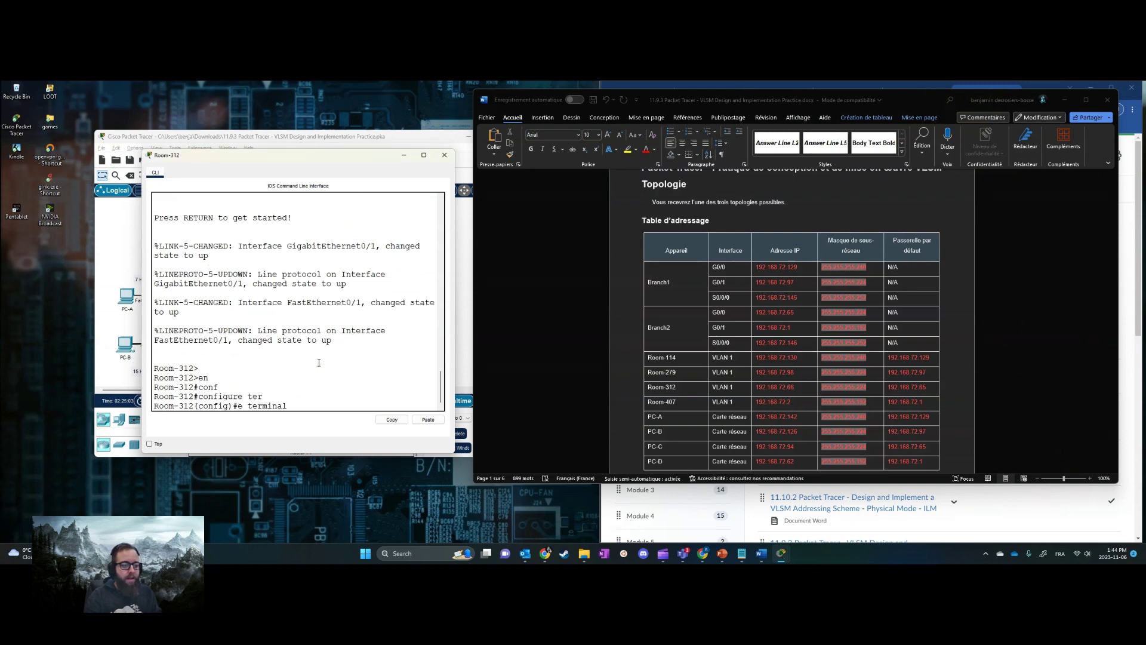
{"action": "key", "text": "Return"}
Enter interface configuration mode for VLAN 1 on Room-312
{"action": "type", "text": "int"}
{"action": "key", "text": "Tab"}
{"action": "type", "text": "vl"}
{"action": "key", "text": "Tab"}
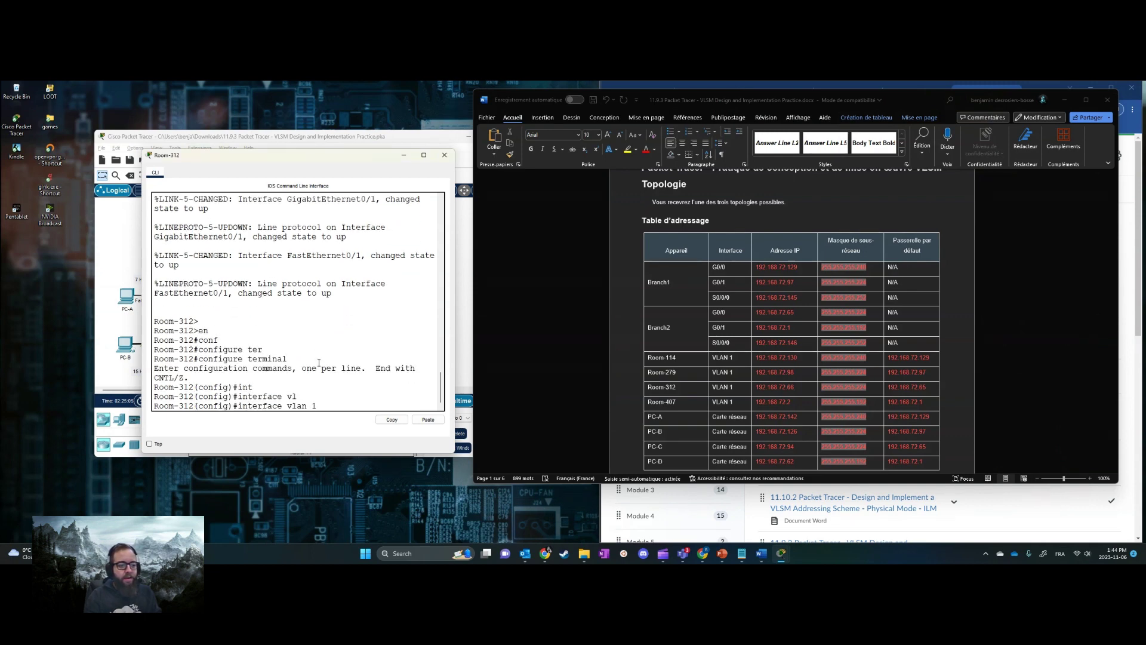
{"action": "type", "text": "1"}
{"action": "key", "text": "Return"}
Assign VLAN 1 the IP address 192.168.72.66 from the addressing table with subnet mask 255.255.255.224
{"action": "type", "text": "ip add"}
{"action": "key", "text": "Tab"}
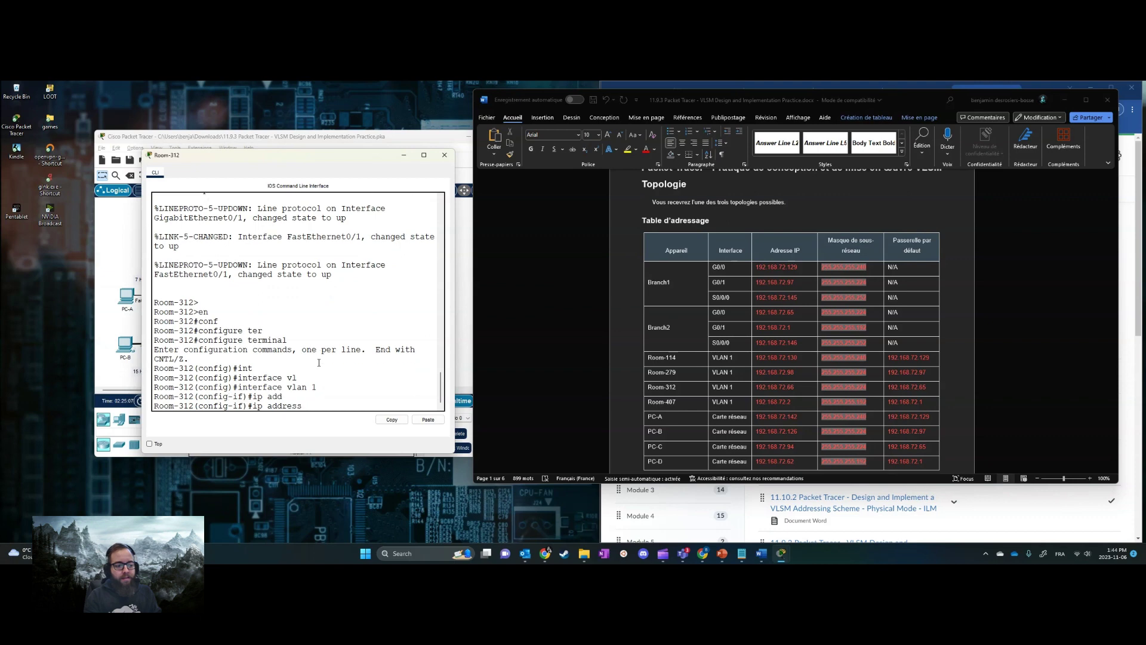
{"action": "key", "text": "alt+Tab"}
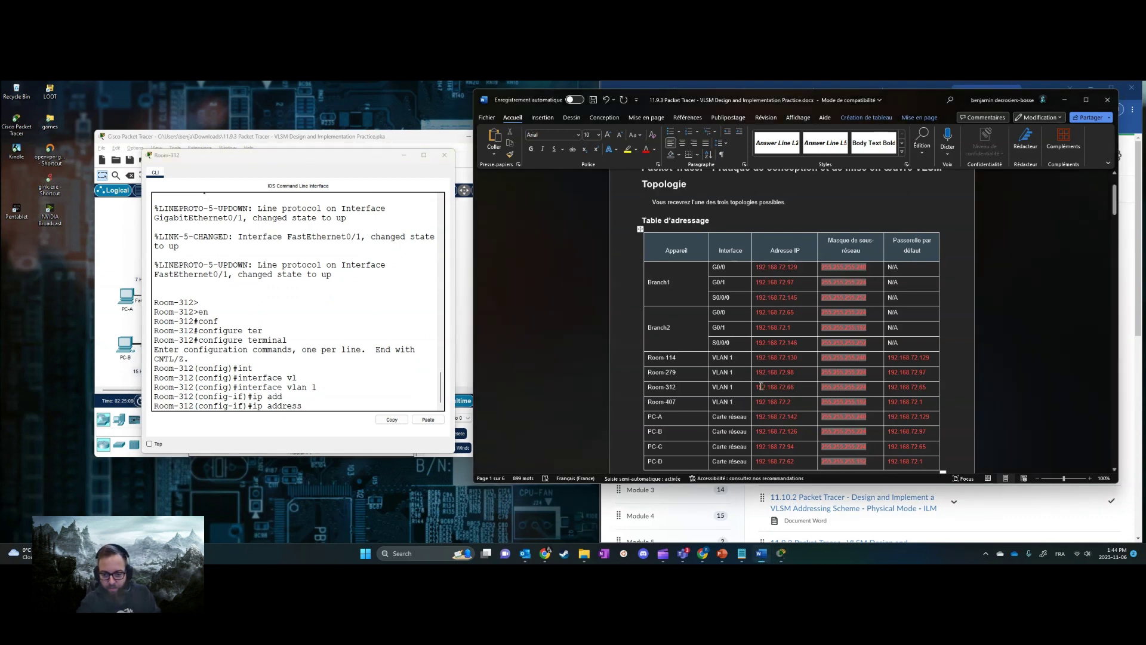
{"action": "left_click_drag", "start_coordinate": [798, 386], "coordinate": [754, 387]}
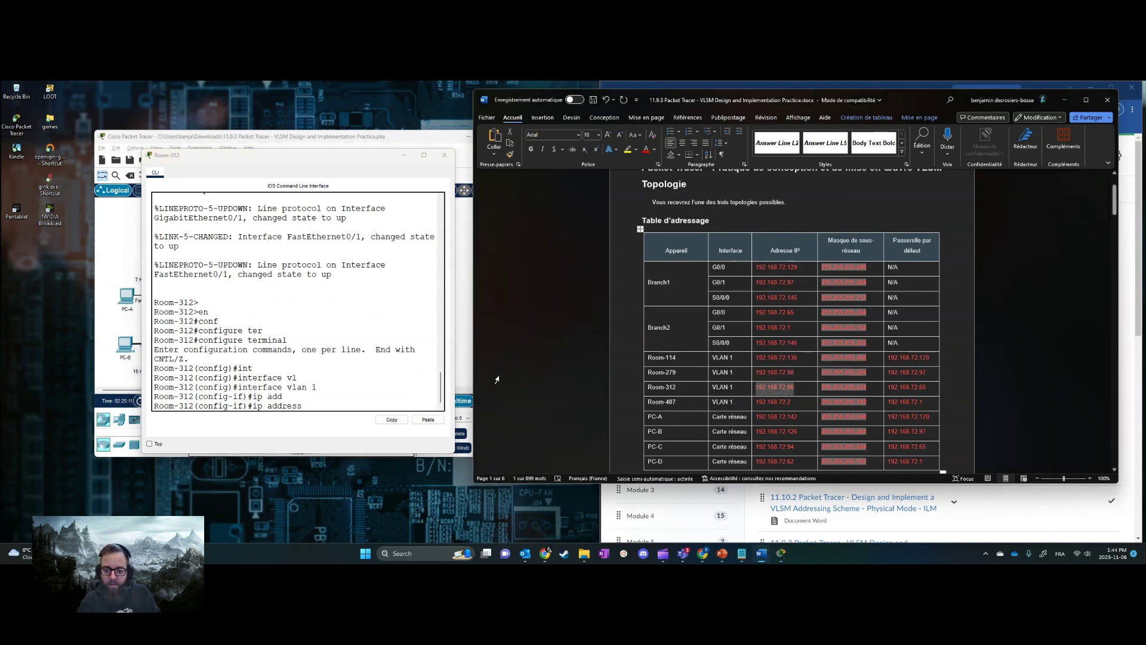
{"action": "key", "text": "ctrl+c"}
{"action": "key", "text": "alt+Tab"}
{"action": "left_click", "coordinate": [428, 419]}
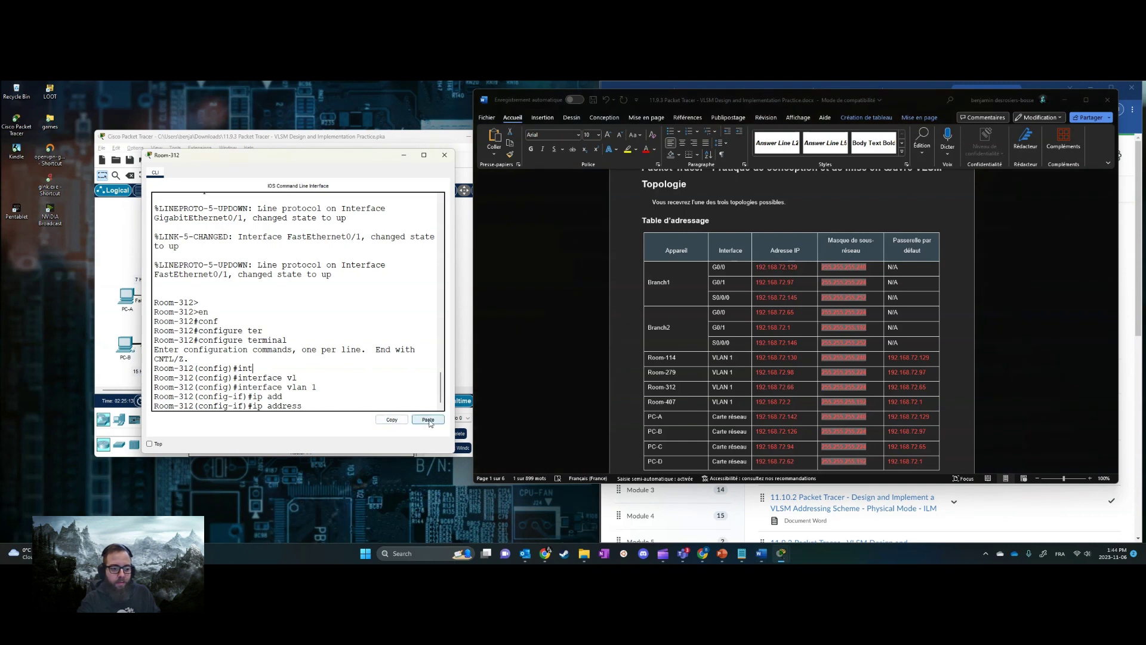
{"action": "type", "text": "25"}
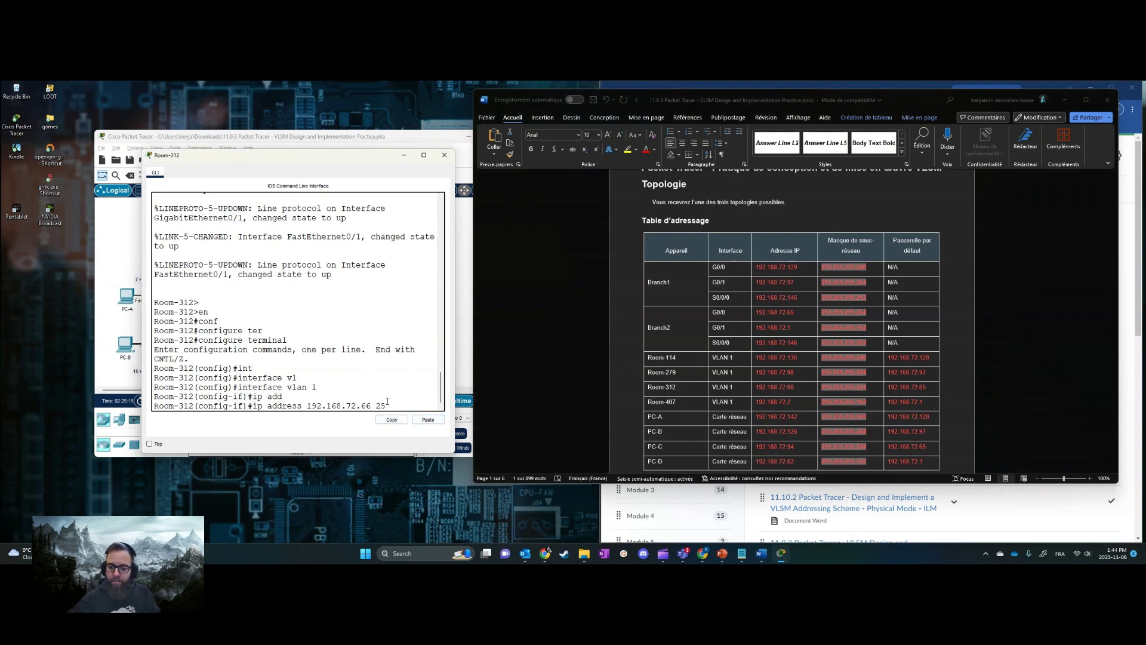
{"action": "type", "text": "5.255.255.224"}
{"action": "key", "text": "Return"}
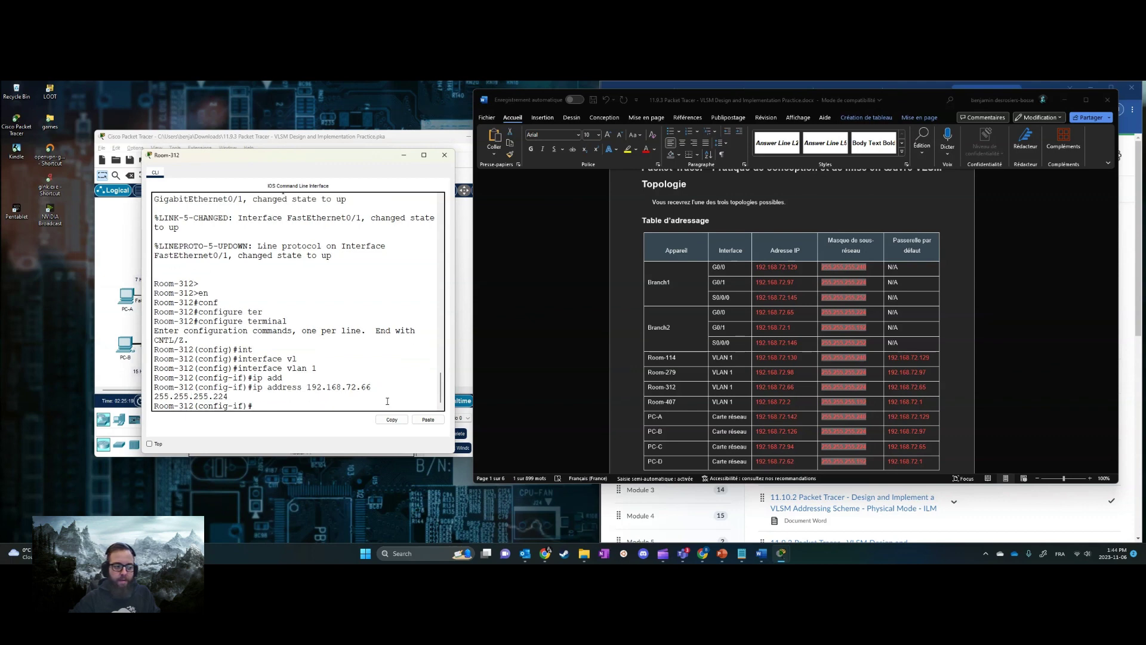
Enable Room-312's VLAN 1 interface with the no shutdown command
{"action": "type", "text": "no sh"}
{"action": "key", "text": "Return"}
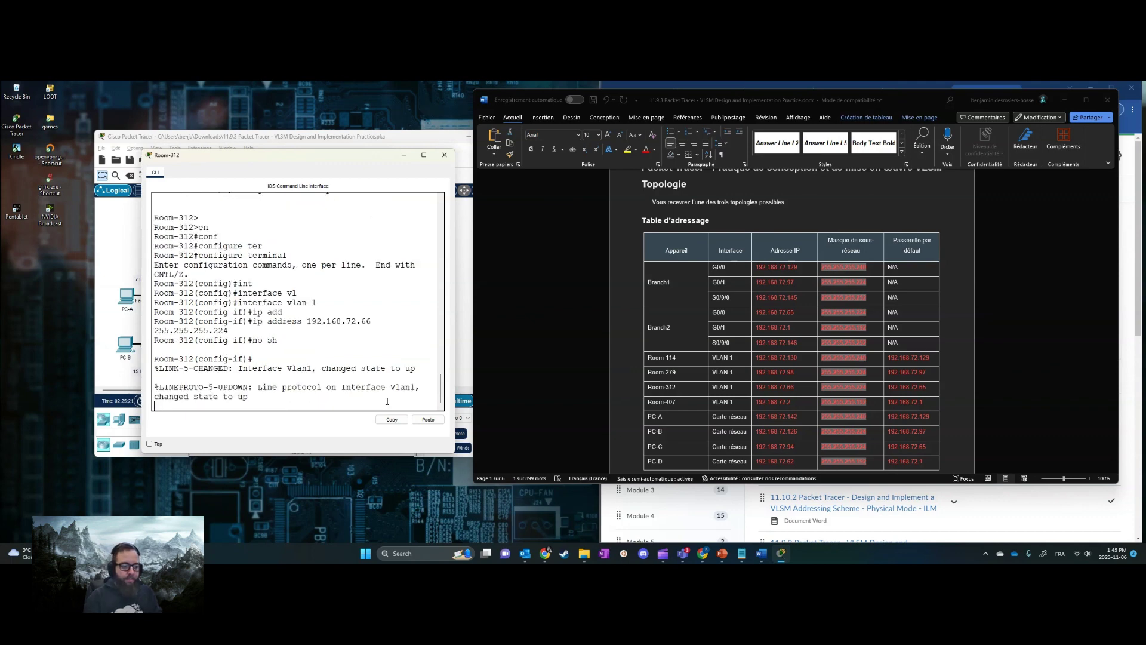
{"action": "key", "text": "Return"}
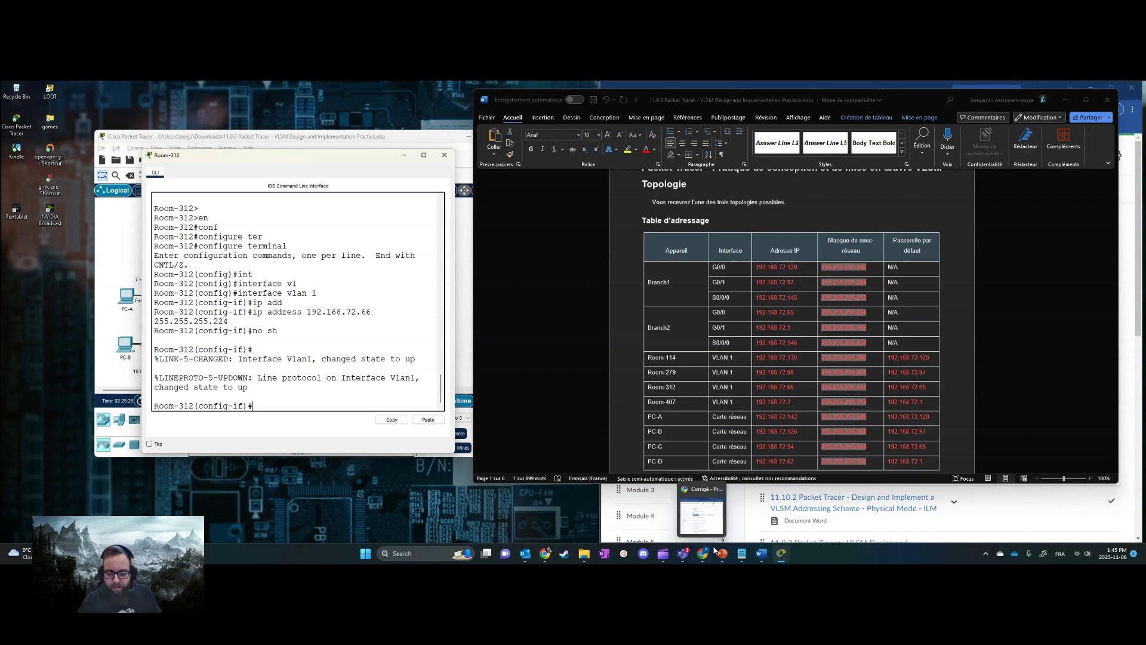
Bring up the PT Activity instructions window to check it, then minimise it
{"action": "mouse_move", "coordinate": [549, 554]}
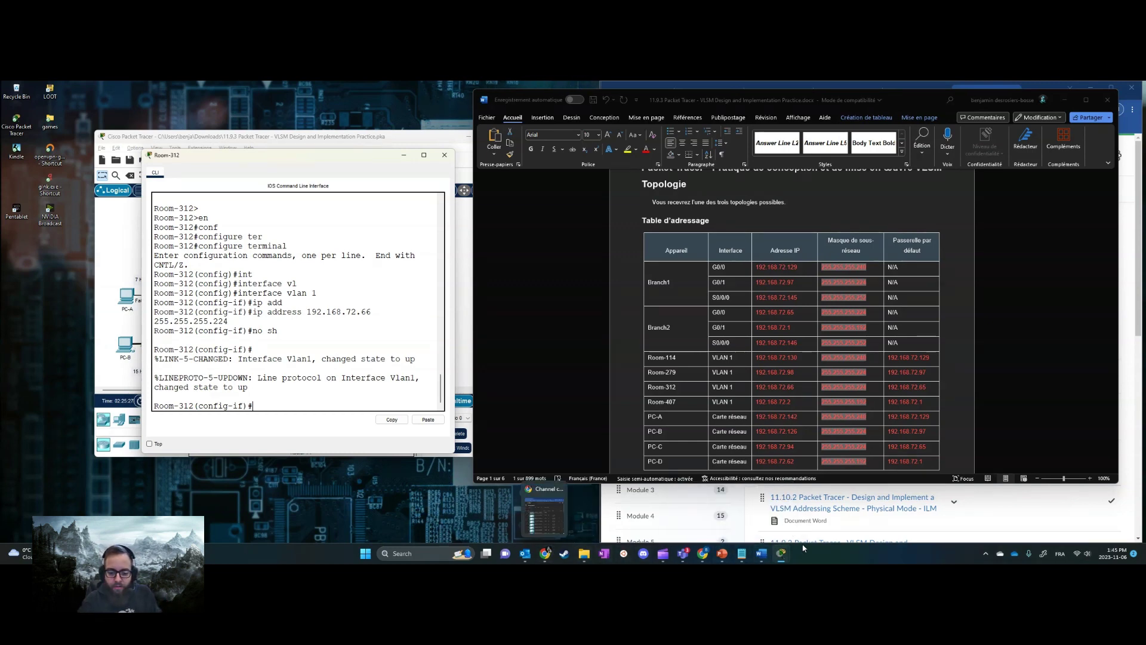
{"action": "mouse_move", "coordinate": [782, 552]}
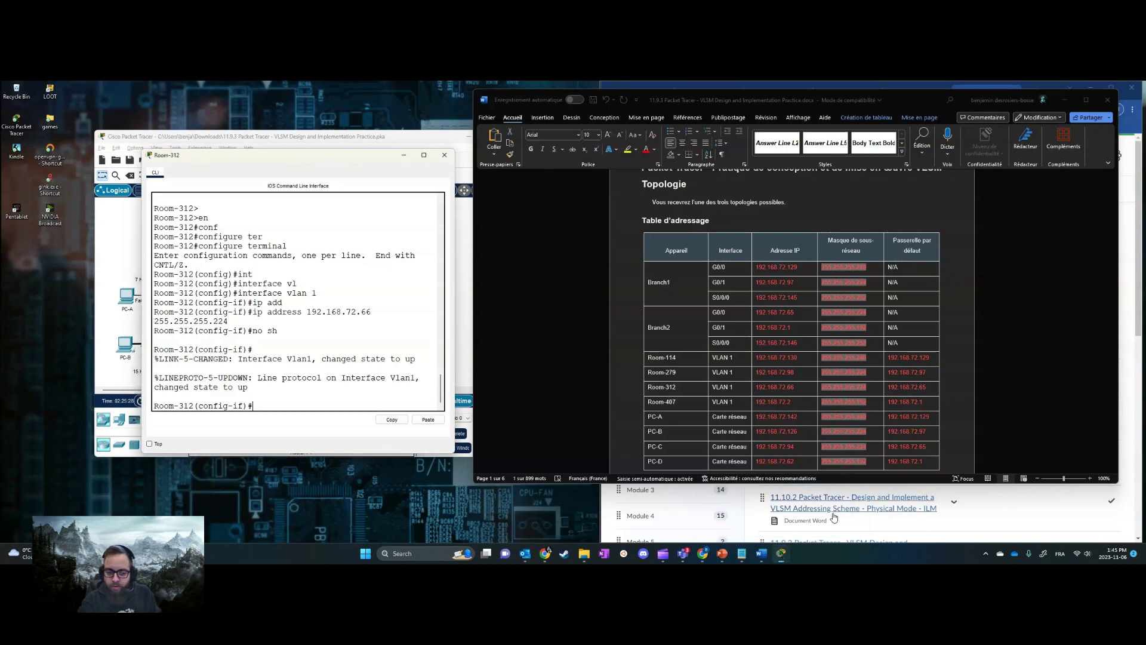
{"action": "left_click", "coordinate": [785, 514]}
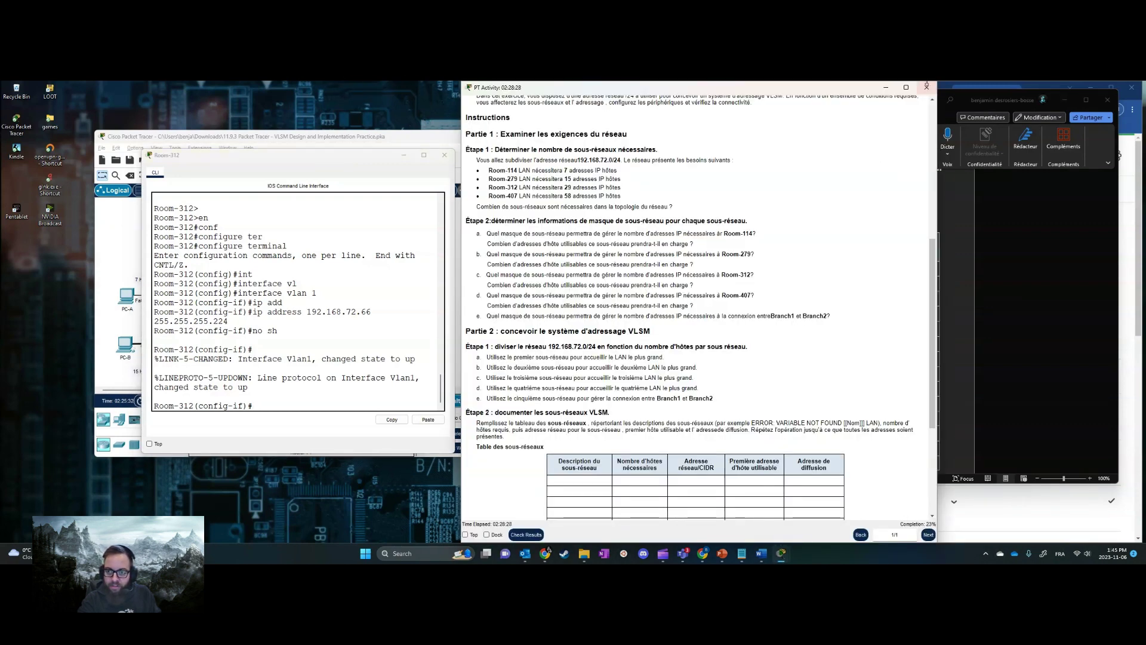
{"action": "left_click", "coordinate": [887, 88]}
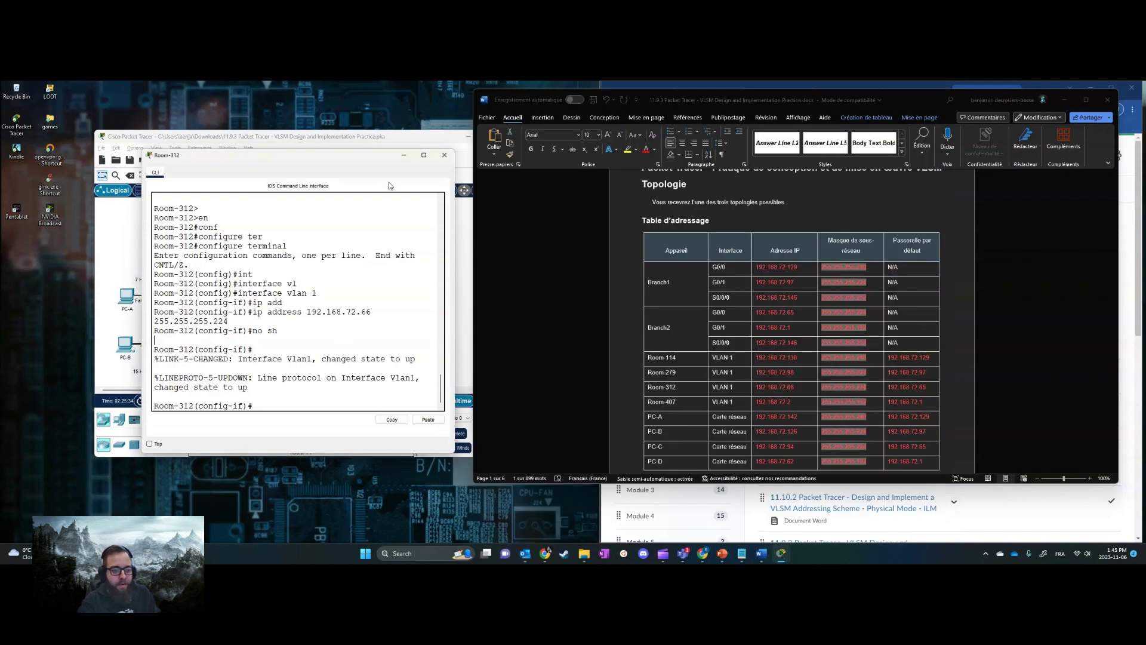
Close the Room-312 window and open PC-D's IP Configuration beside the addressing table
{"action": "left_click", "coordinate": [444, 154]}
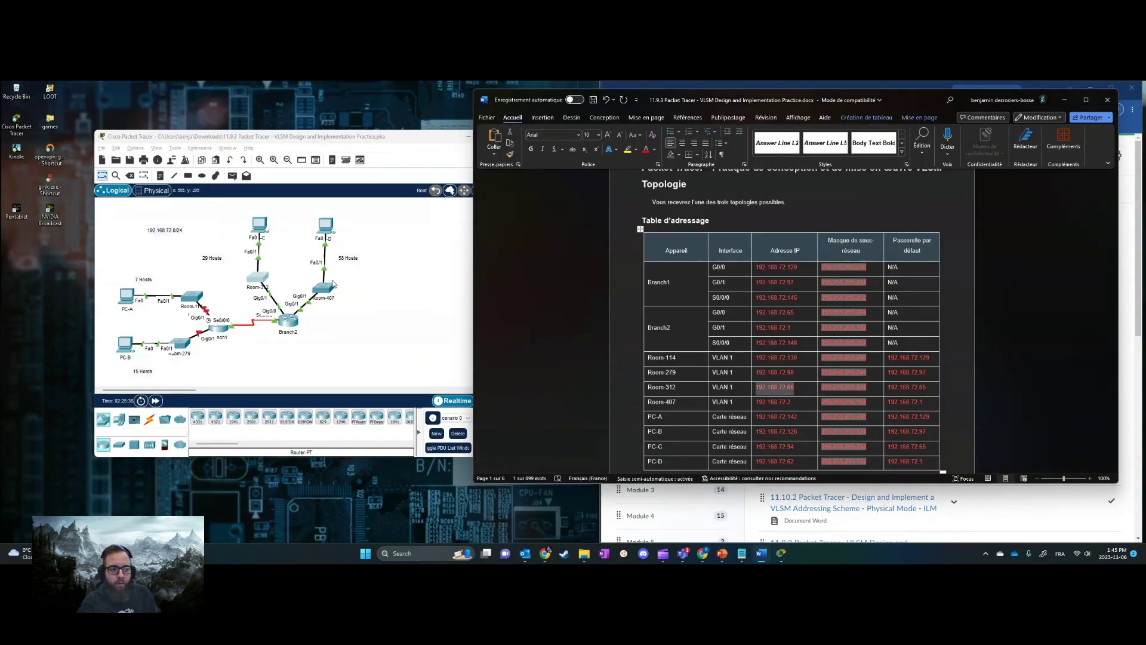
{"action": "left_click", "coordinate": [326, 226]}
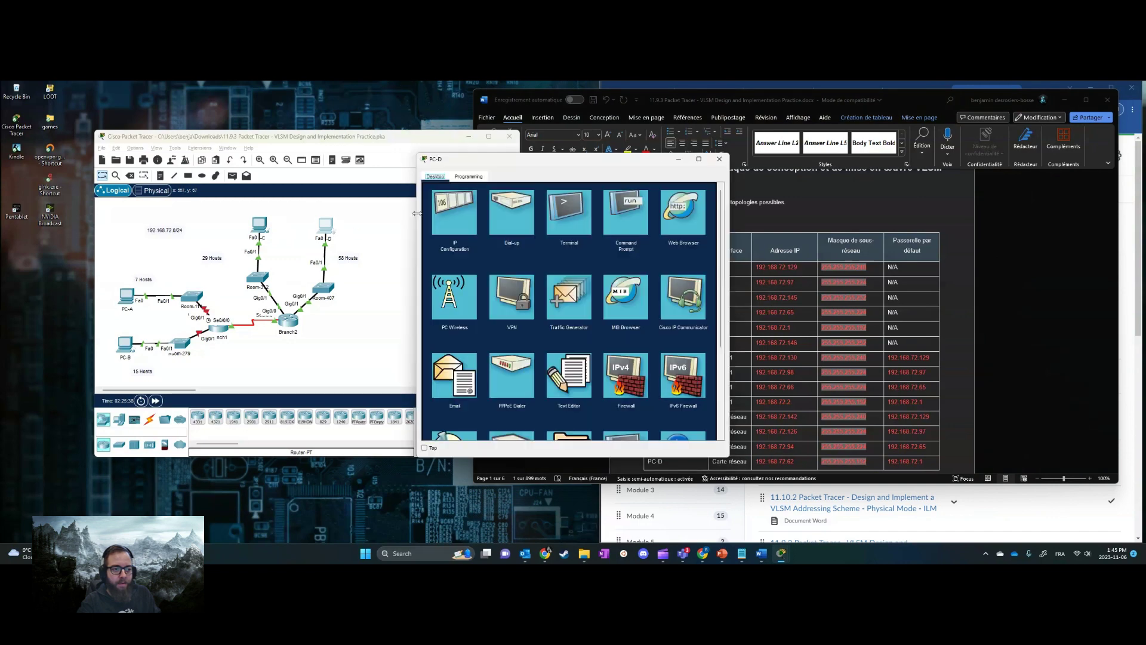
{"action": "left_click", "coordinate": [458, 213]}
{"action": "left_click_drag", "start_coordinate": [573, 160], "coordinate": [409, 145]}
Set PC-D's IPv4 address to 192.168.72.62, copied from the addressing table
{"action": "scroll", "coordinate": [783, 399], "scroll_direction": "down", "scroll_amount": 3}
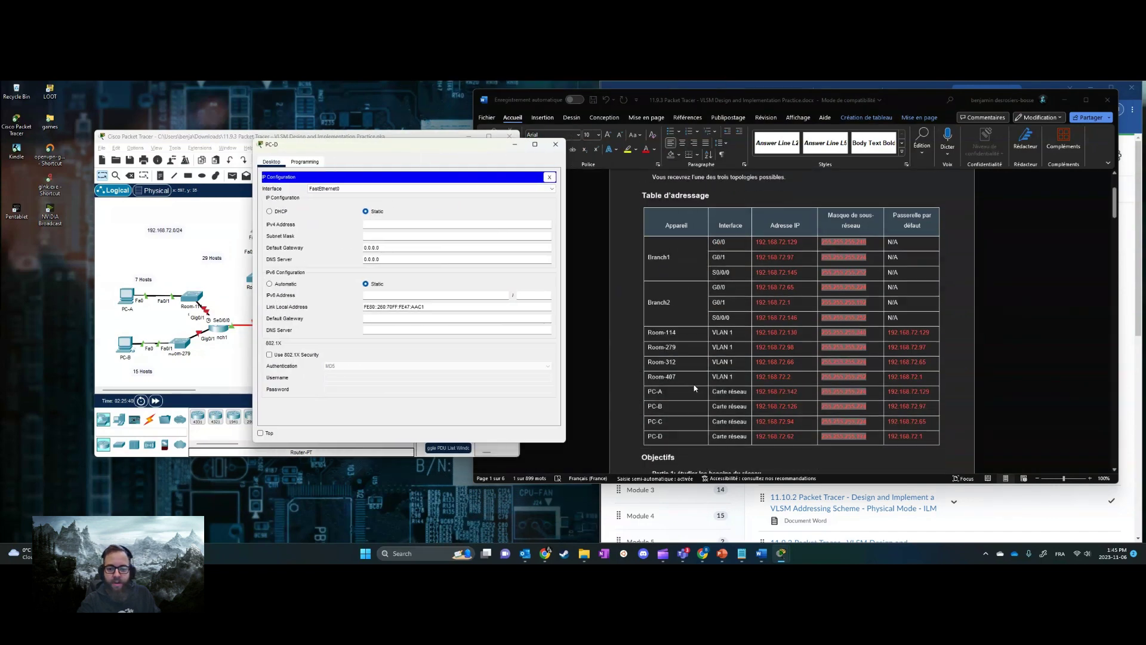
{"action": "left_click", "coordinate": [783, 399]}
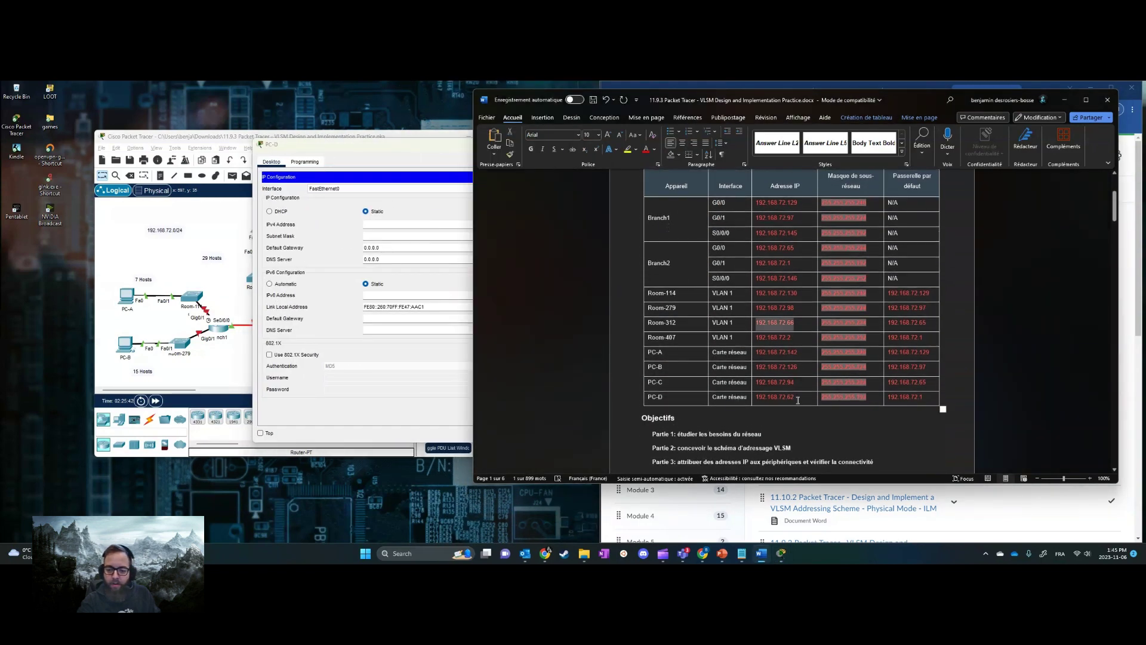
{"action": "left_click_drag", "start_coordinate": [795, 399], "coordinate": [759, 401]}
{"action": "left_click", "coordinate": [418, 224]}
{"action": "key", "text": "ctrl+v"}
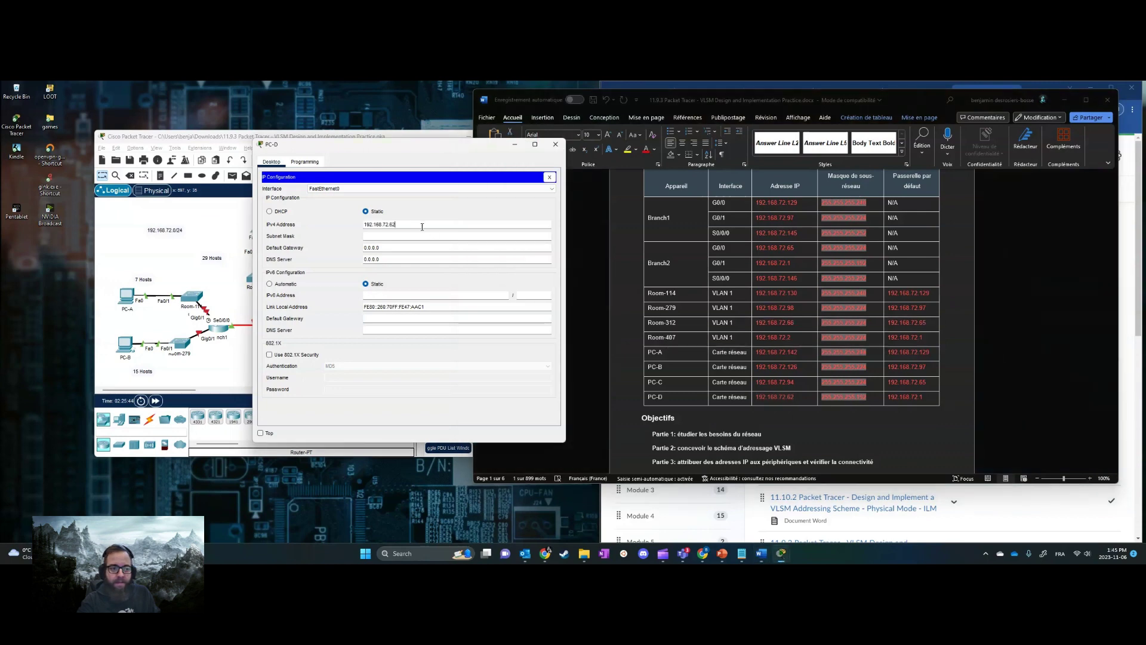
Replace PC-D's subnet mask with 255.255.255.192 from the addressing table
{"action": "left_click", "coordinate": [865, 395]}
{"action": "left_click_drag", "start_coordinate": [865, 396], "coordinate": [821, 399]}
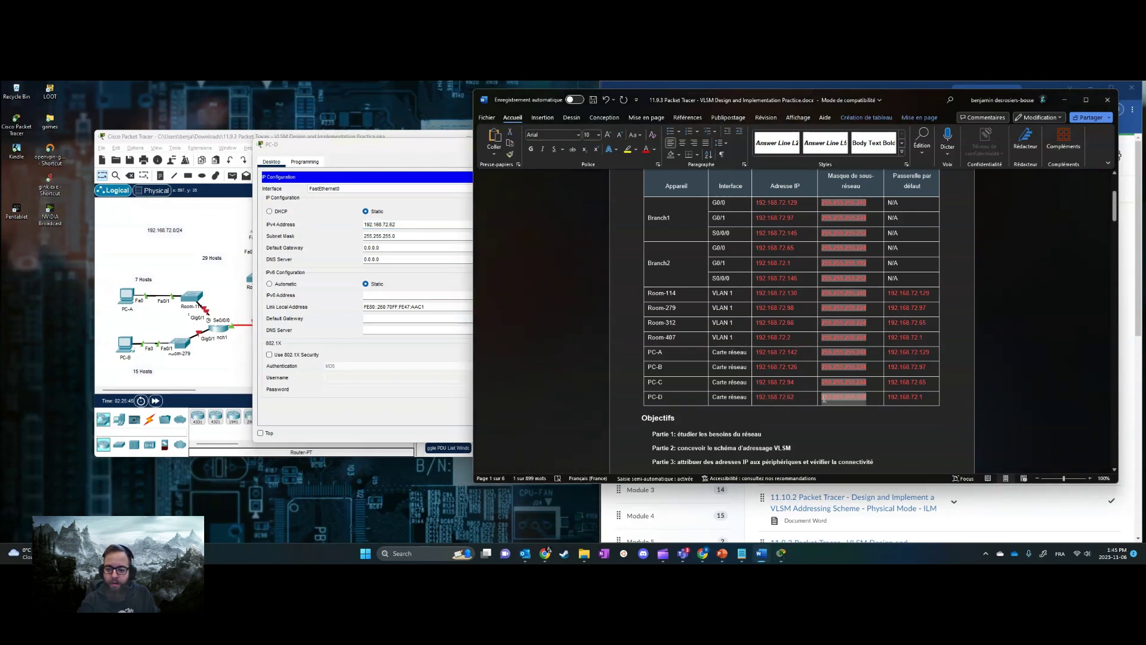
{"action": "left_click", "coordinate": [421, 248]}
{"action": "left_click_drag", "start_coordinate": [396, 236], "coordinate": [364, 235]}
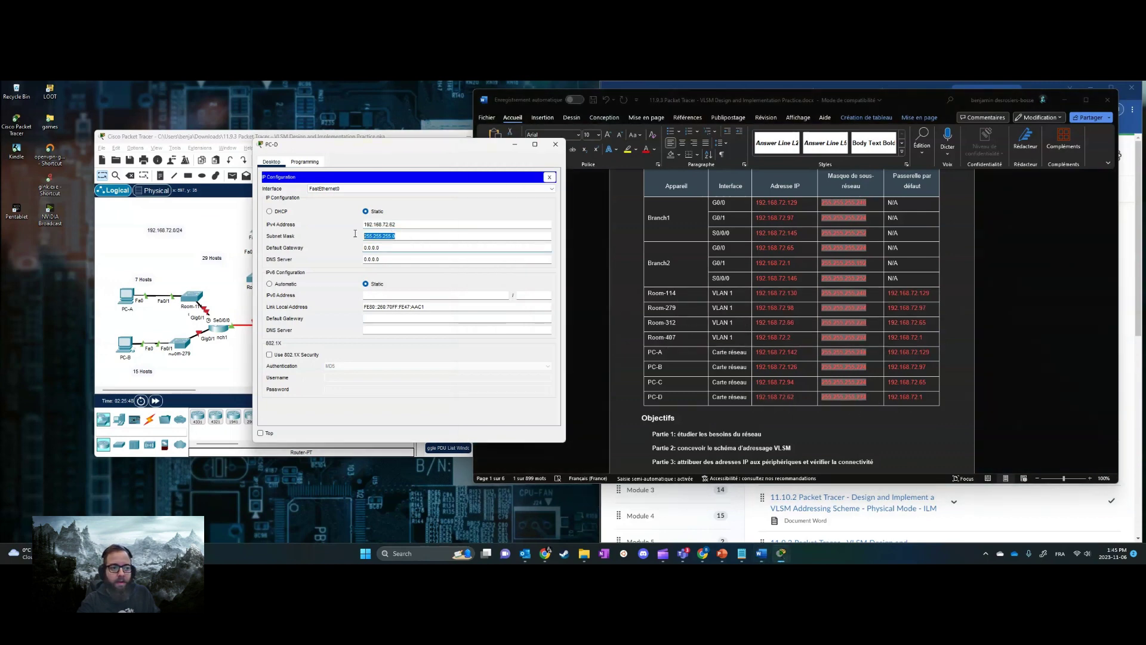
{"action": "key", "text": "ctrl+v"}
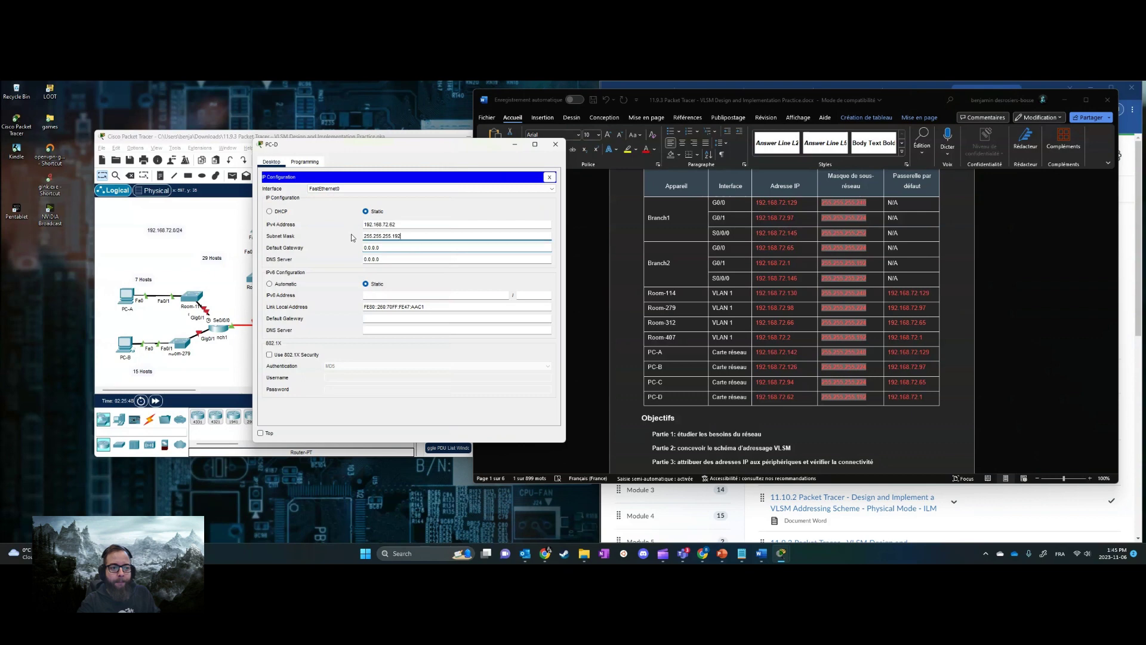
Set PC-D's default gateway to 192.168.72.1, copied from the addressing table, and close PC-D's configuration
{"action": "left_click", "coordinate": [936, 409]}
{"action": "left_click_drag", "start_coordinate": [930, 397], "coordinate": [888, 397]}
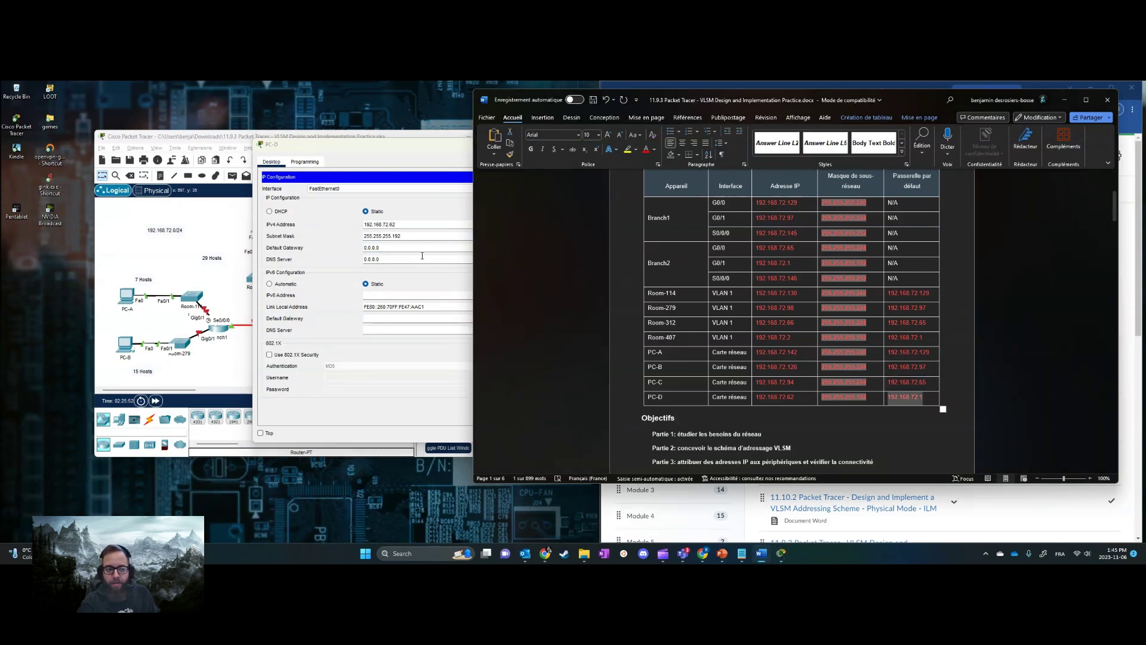
{"action": "left_click", "coordinate": [426, 251]}
{"action": "key", "text": "ctrl+v"}
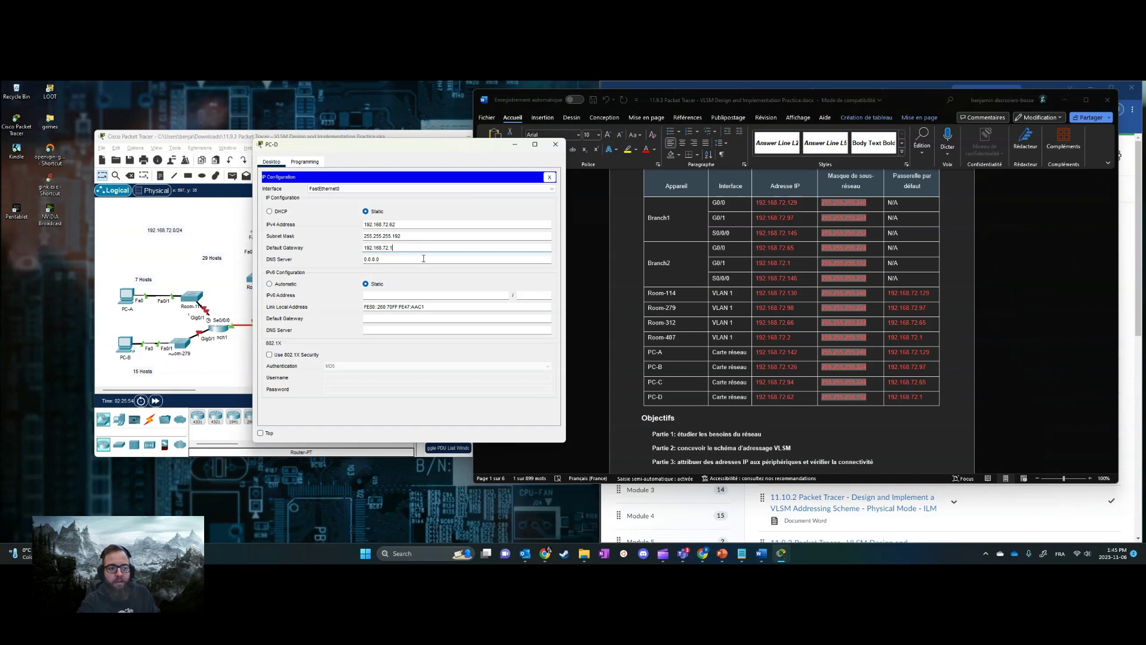
{"action": "left_click", "coordinate": [549, 176]}
{"action": "left_click", "coordinate": [555, 144]}
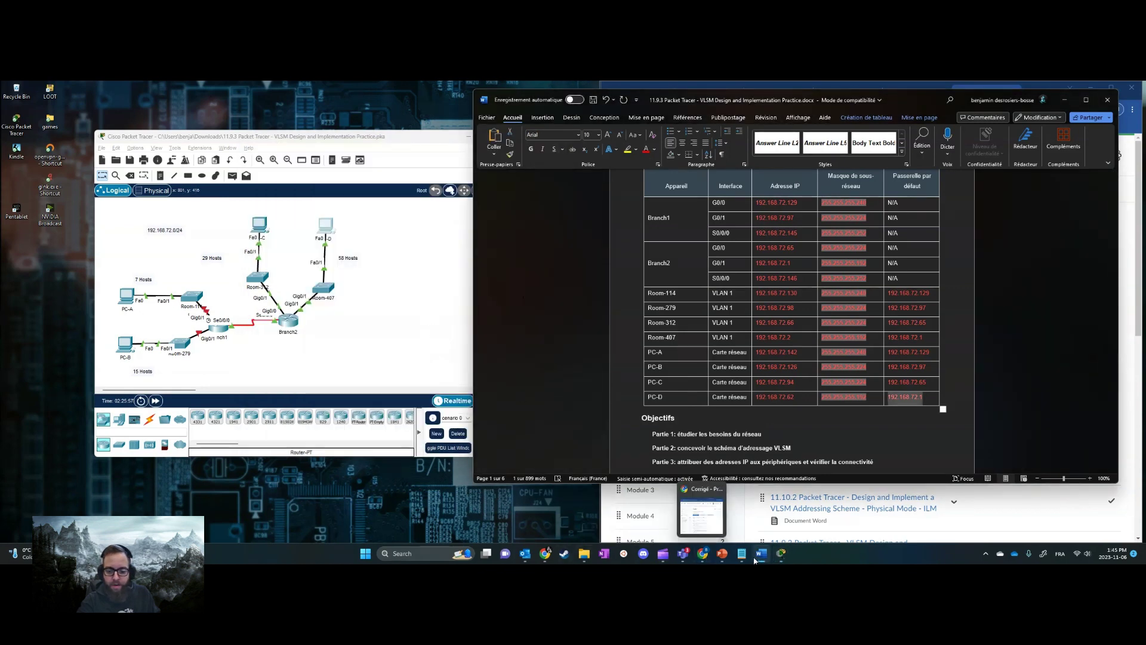
Review the Part 3 steps in the PT Activity instructions, then minimise that window
{"action": "left_click", "coordinate": [787, 554]}
{"action": "left_click", "coordinate": [810, 508]}
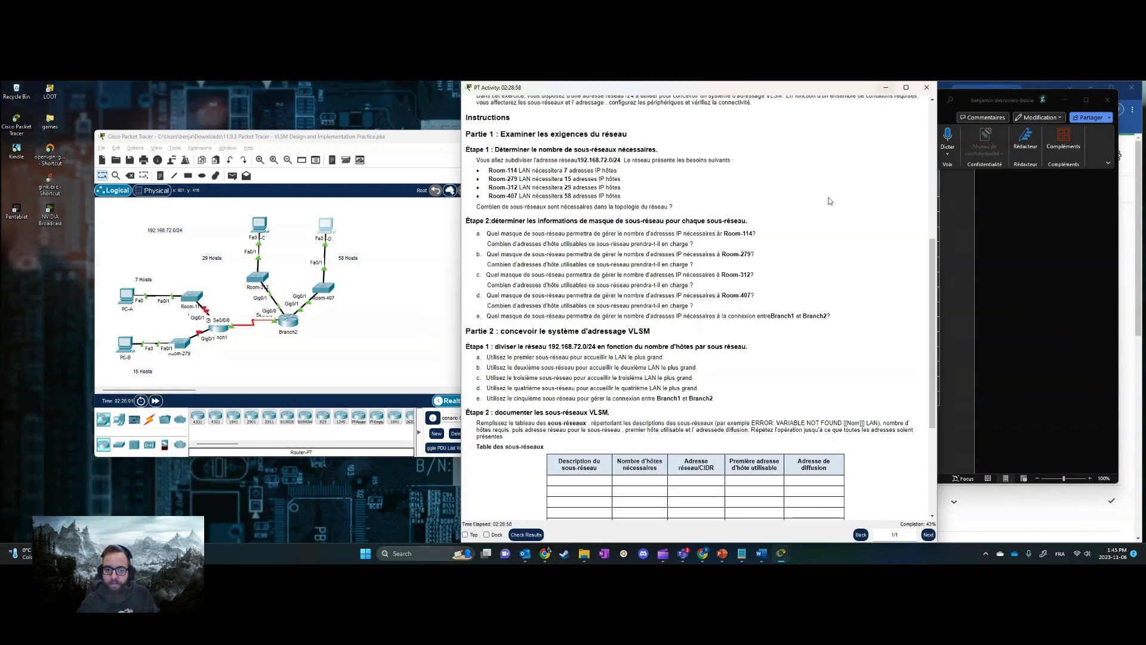
{"action": "scroll", "coordinate": [566, 473], "scroll_direction": "down", "scroll_amount": 3}
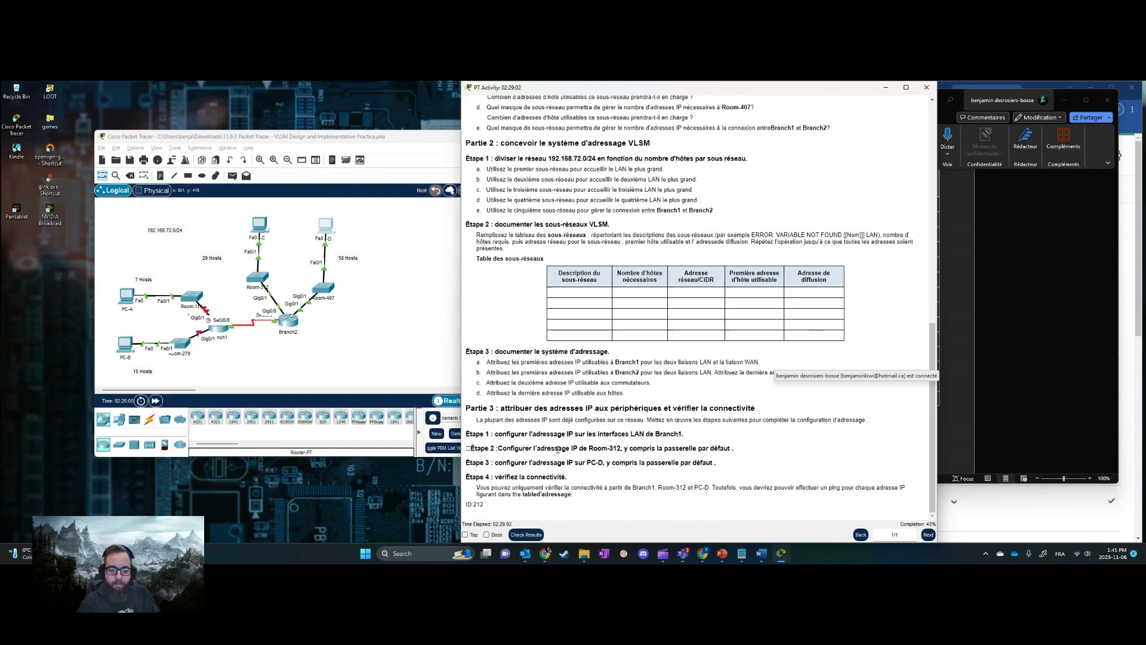
{"action": "left_click_drag", "start_coordinate": [571, 449], "coordinate": [741, 451]}
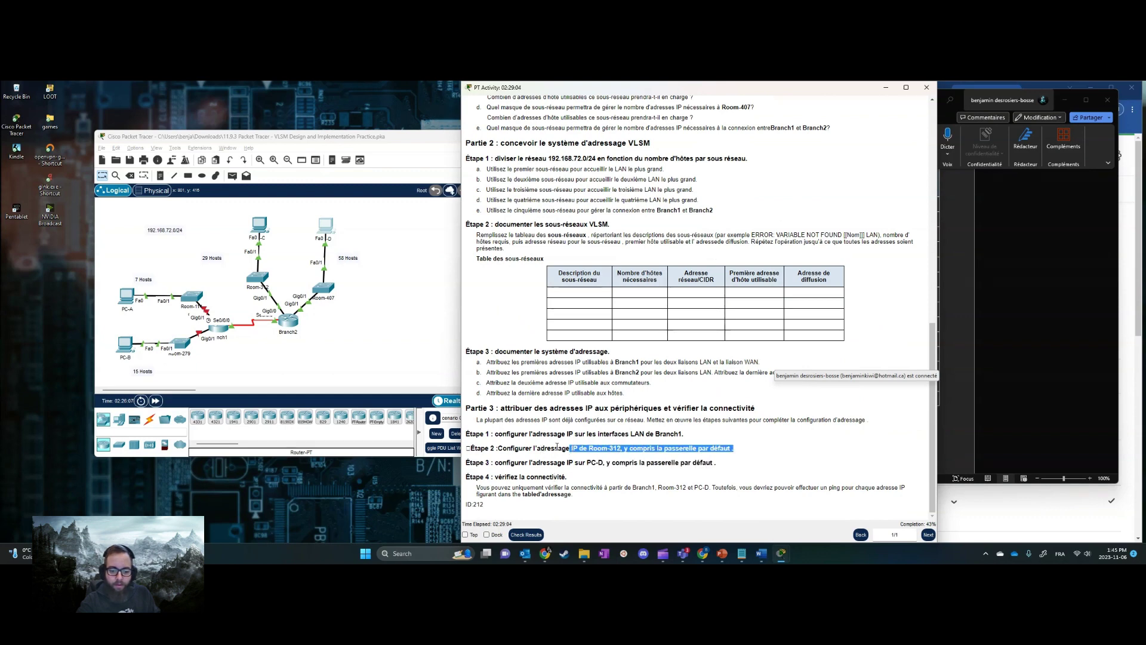
{"action": "left_click", "coordinate": [557, 445]}
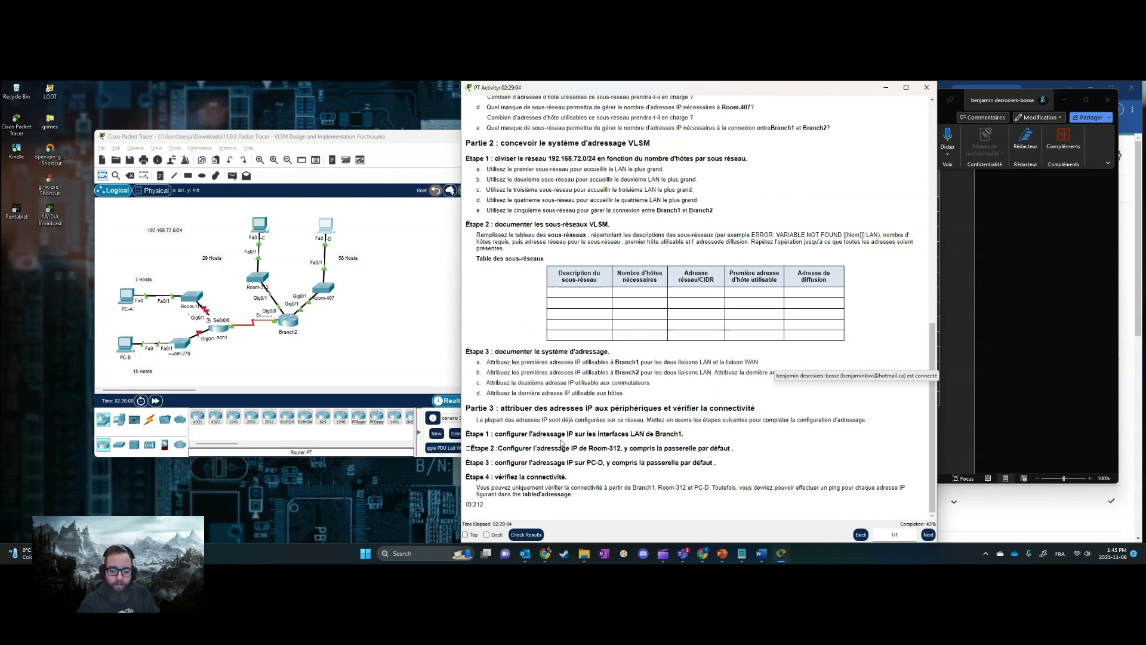
{"action": "left_click", "coordinate": [886, 87]}
Open the Branch1 router's command line beside the addressing table, with the Branch1 rows in view
{"action": "left_click", "coordinate": [218, 332]}
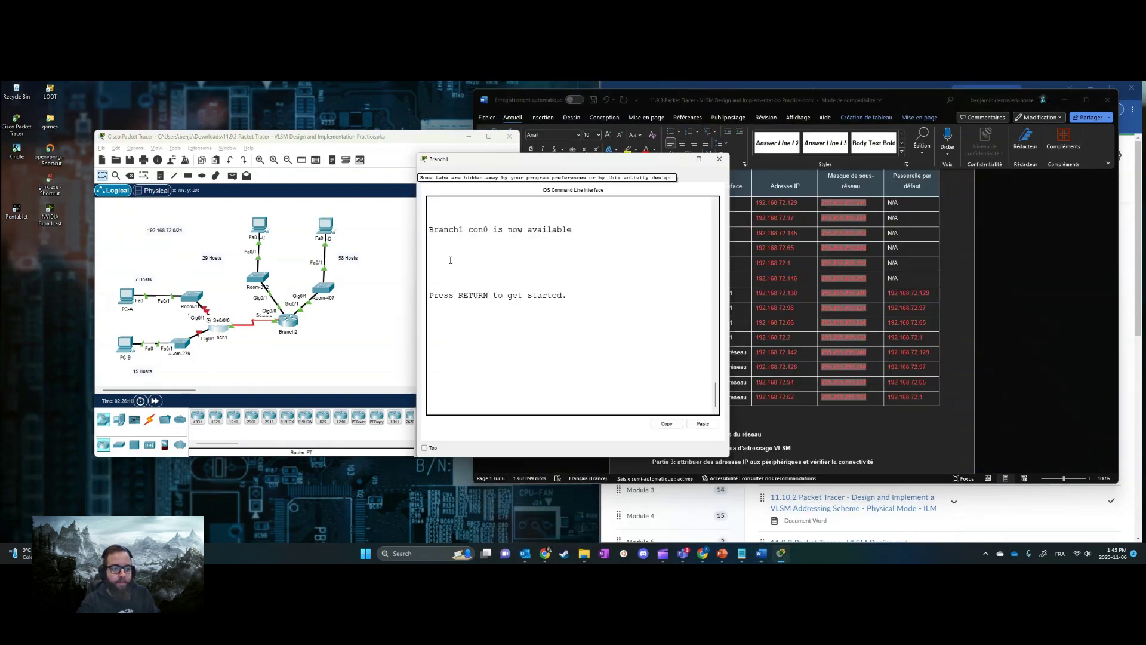
{"action": "scroll", "coordinate": [727, 355], "scroll_direction": "up", "scroll_amount": 3}
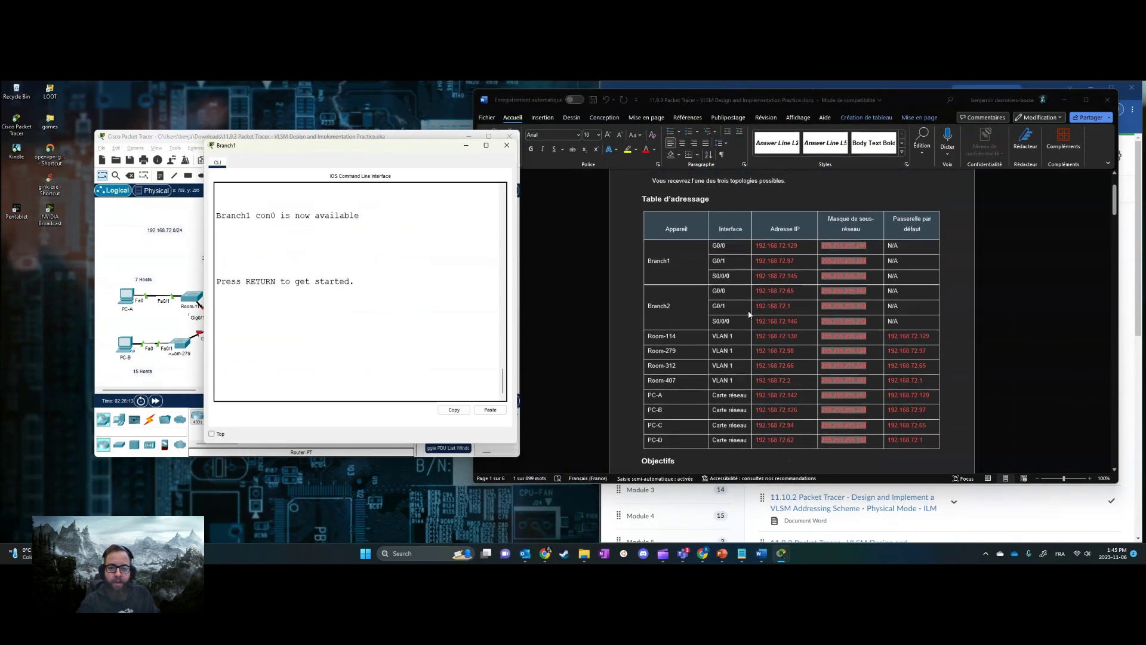
{"action": "left_click", "coordinate": [726, 355]}
{"action": "left_click", "coordinate": [395, 281]}
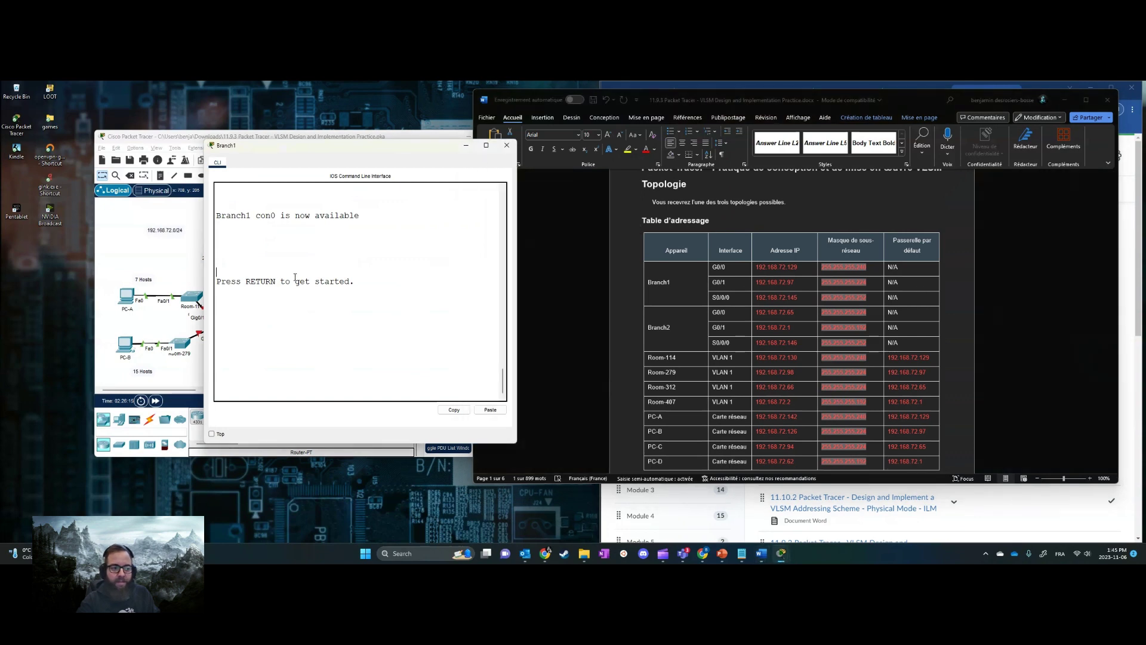
Start the Branch1 console session and enter privileged mode, then global configuration mode
{"action": "key", "text": "Return"}
{"action": "key", "text": "Return"}
{"action": "key", "text": "Return"}
{"action": "type", "text": "en"}
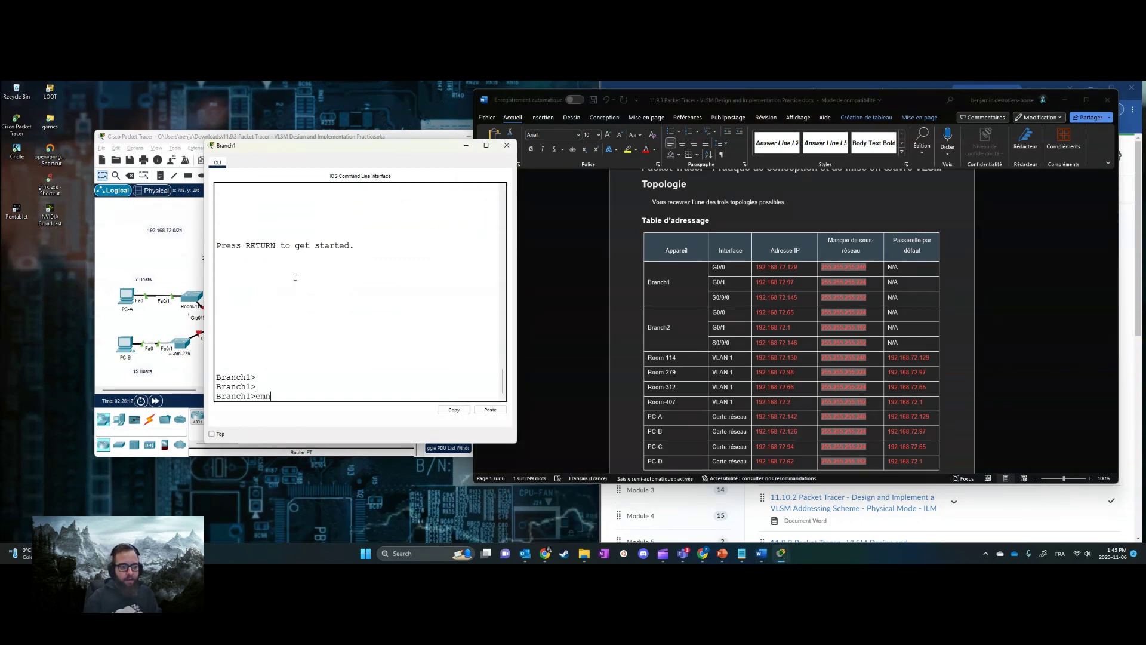
{"action": "key", "text": "Return"}
{"action": "type", "text": "conf t"}
{"action": "key", "text": "Tab"}
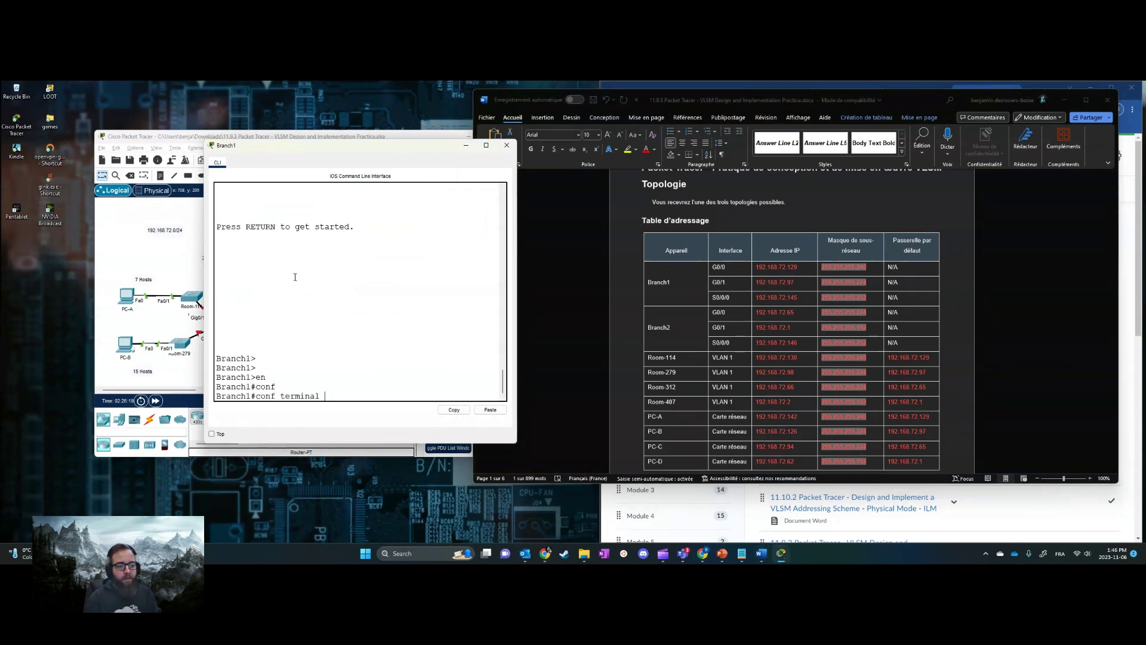
{"action": "key", "text": "Return"}
Assign IP address 192.168.72.129 with mask 255.255.255.240 to Branch1's g0/0 interface
{"action": "type", "text": "int"}
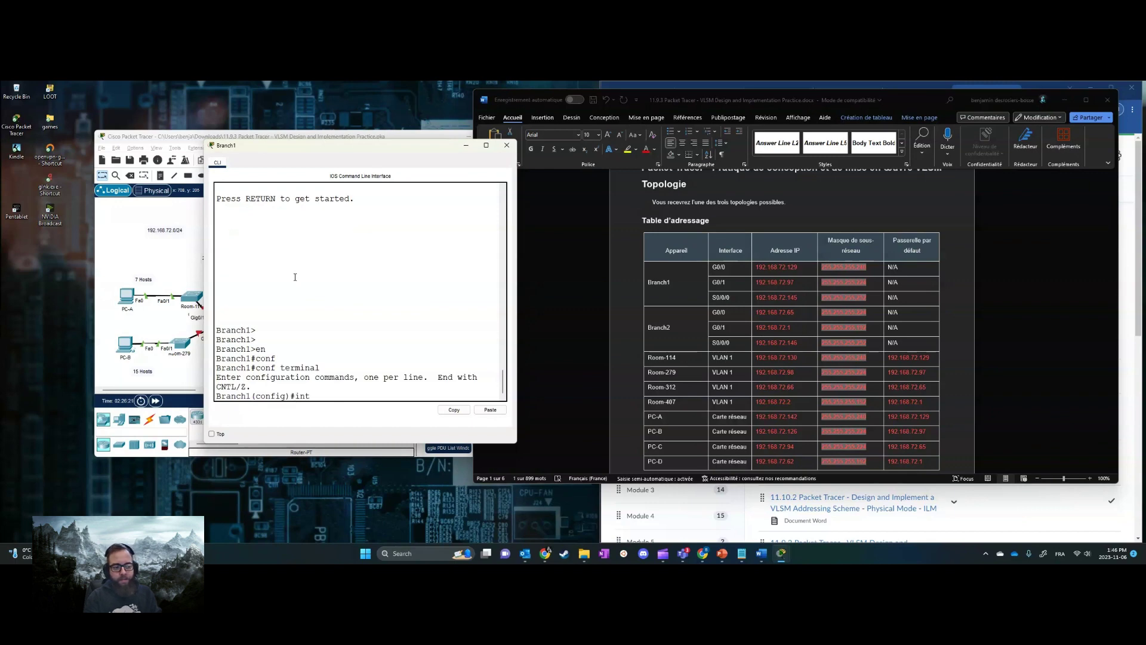
{"action": "type", "text": " g0/0"}
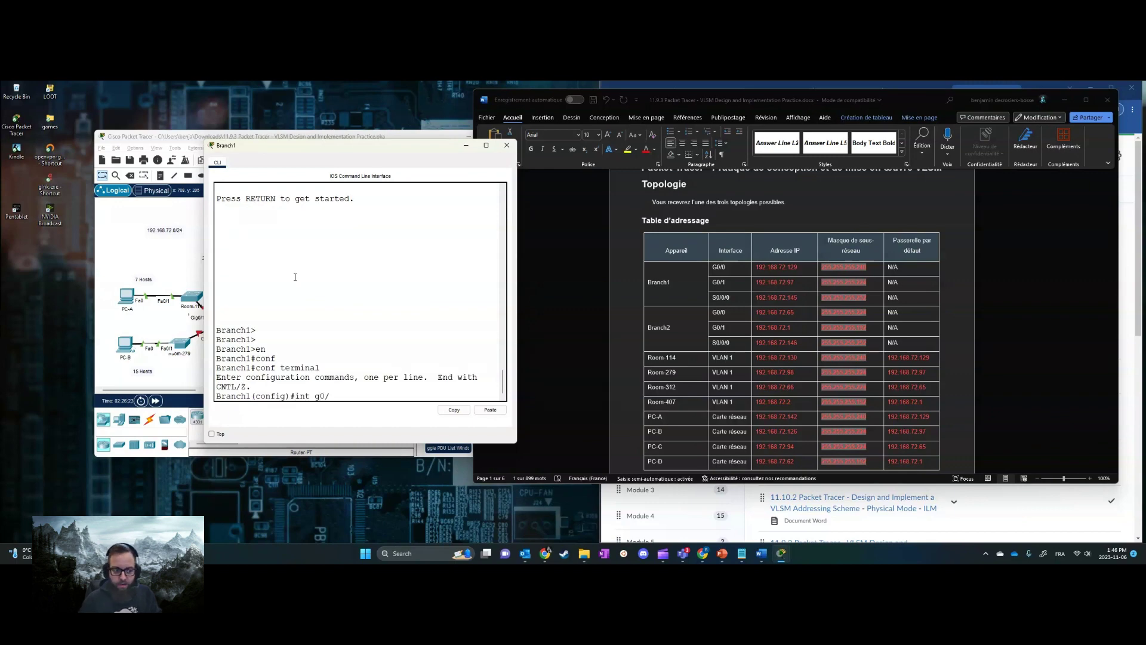
{"action": "key", "text": "Return"}
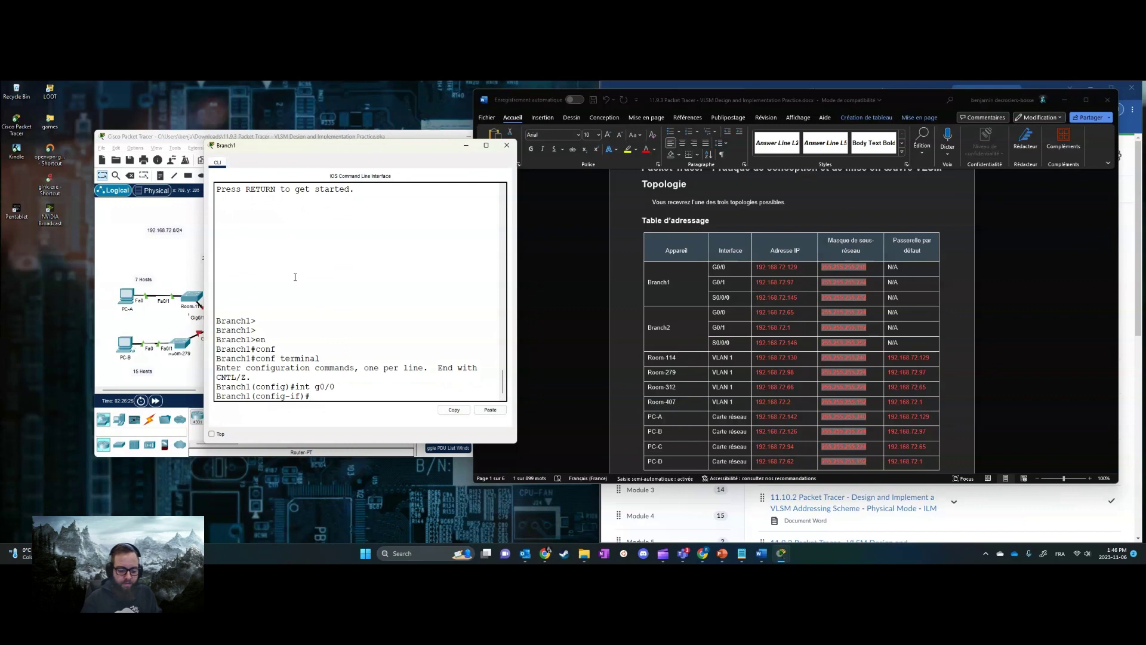
{"action": "type", "text": "ip add 192."}
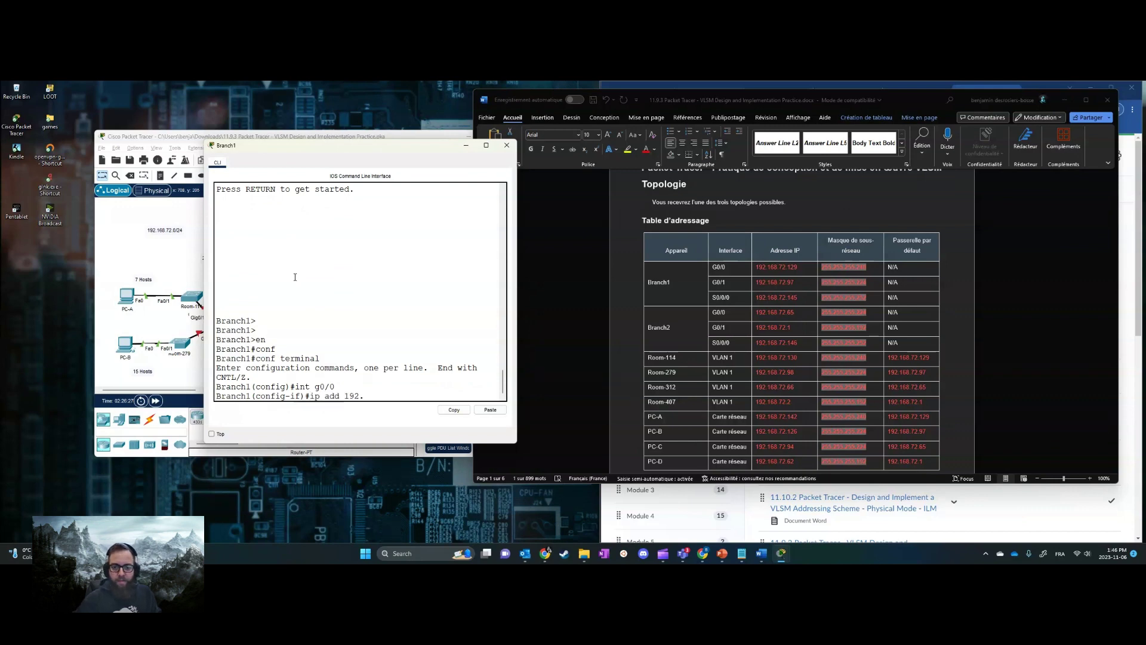
{"action": "type", "text": "168.72."}
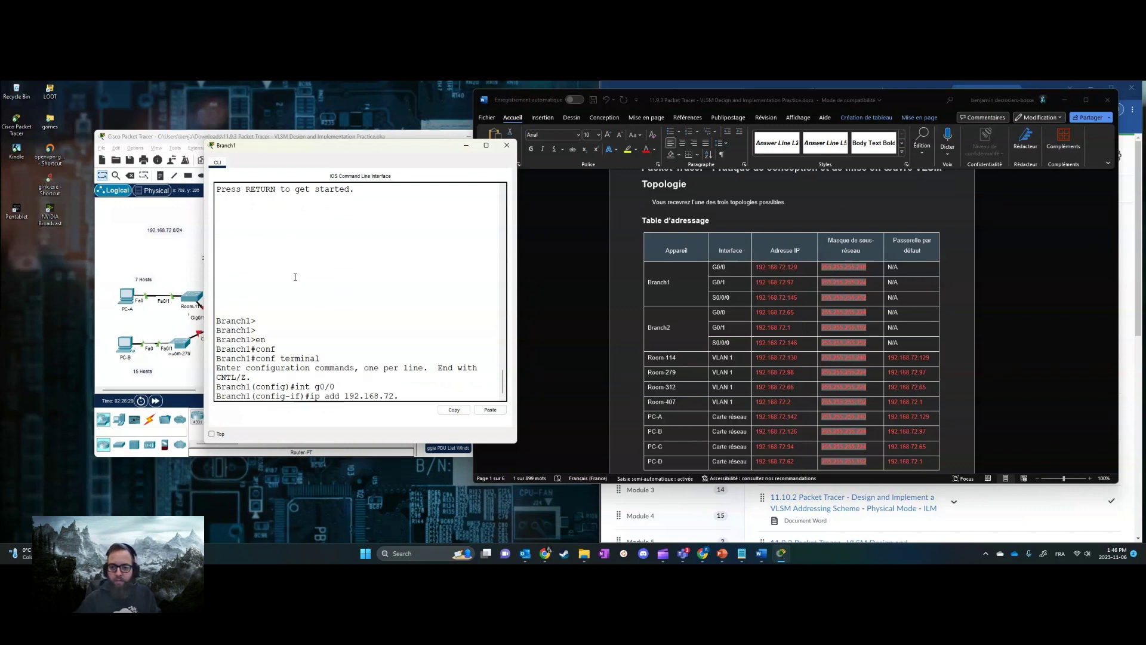
{"action": "type", "text": "129 2"}
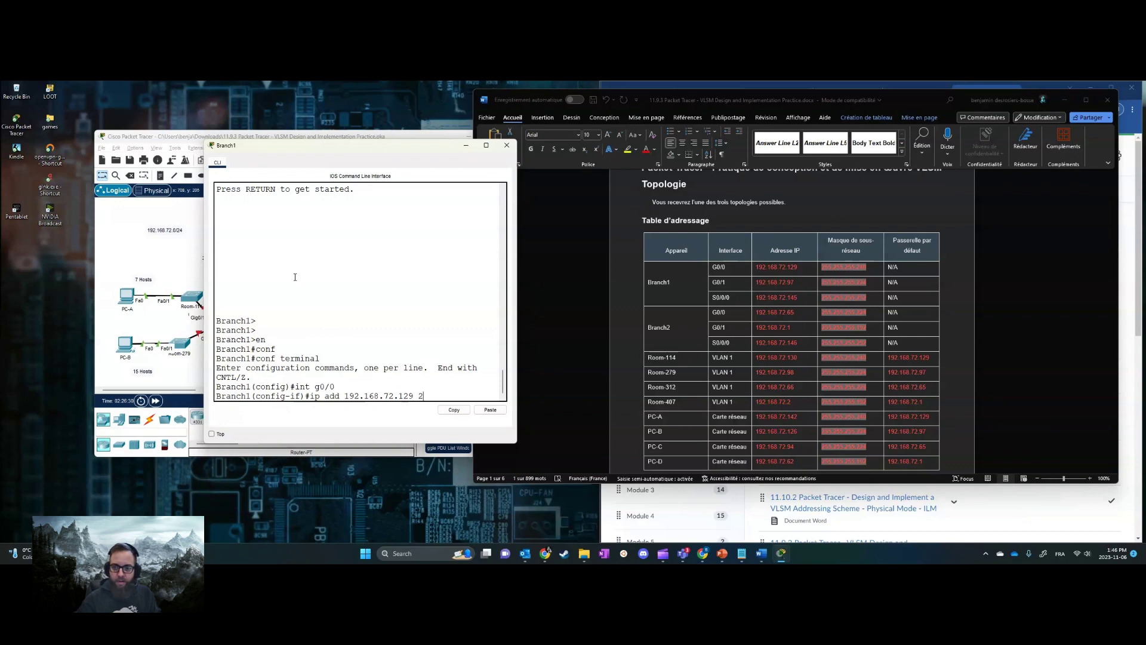
{"action": "type", "text": "55.255.255"}
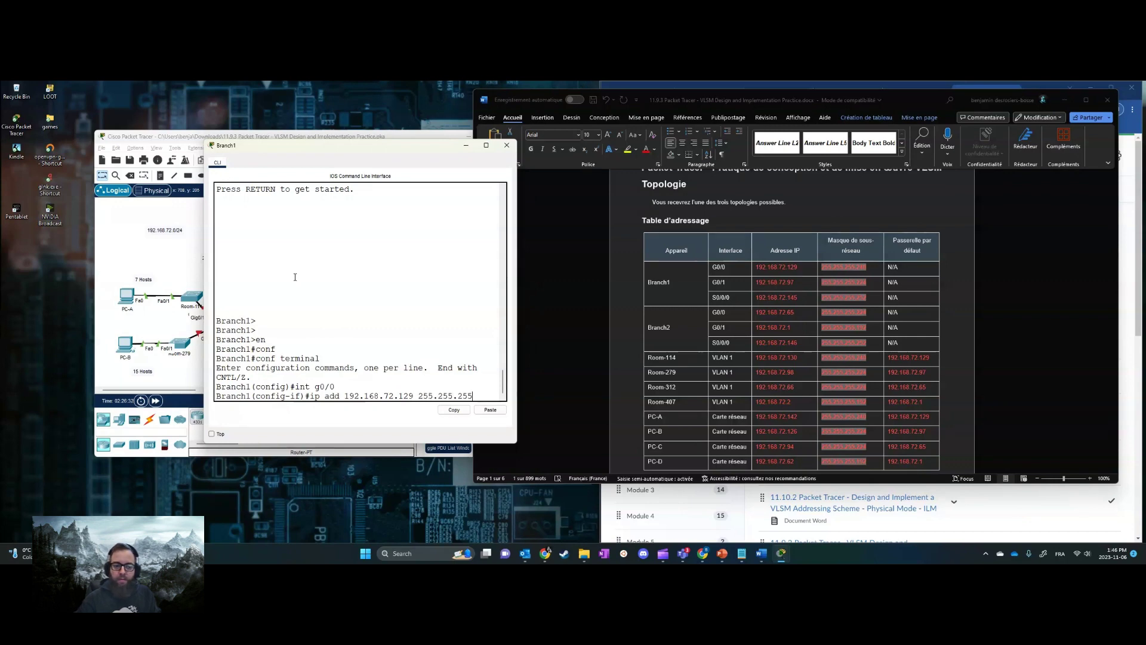
{"action": "type", "text": ".240"}
{"action": "key", "text": "Return"}
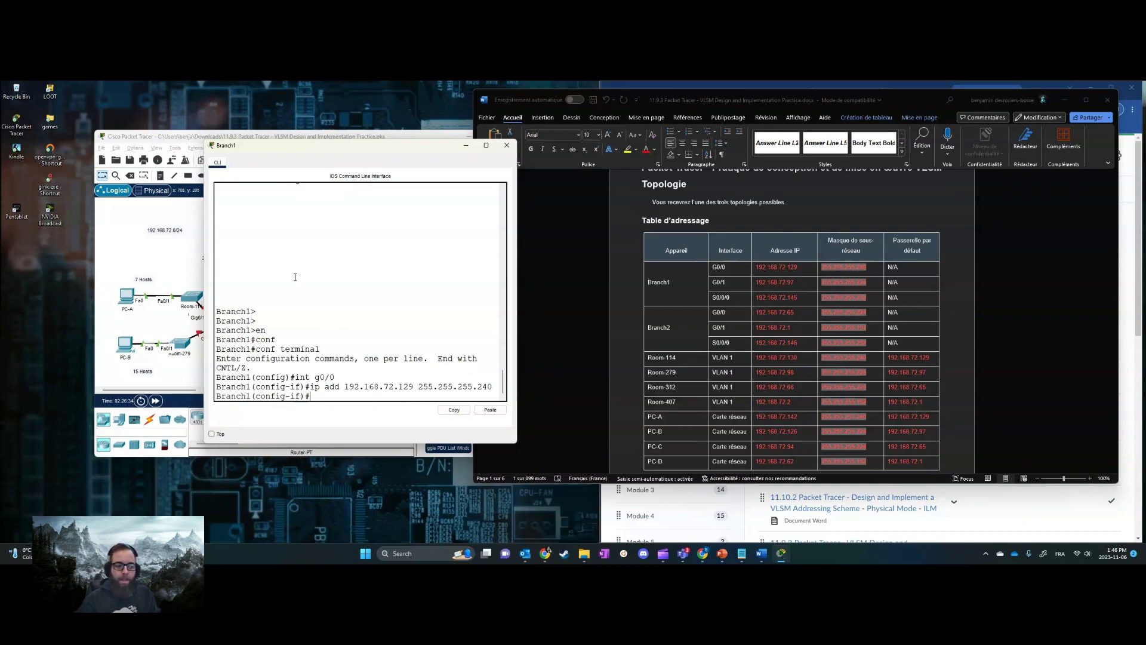
Enable Branch1's g0/0 interface with no sh
{"action": "type", "text": "no sh"}
{"action": "key", "text": "Return"}
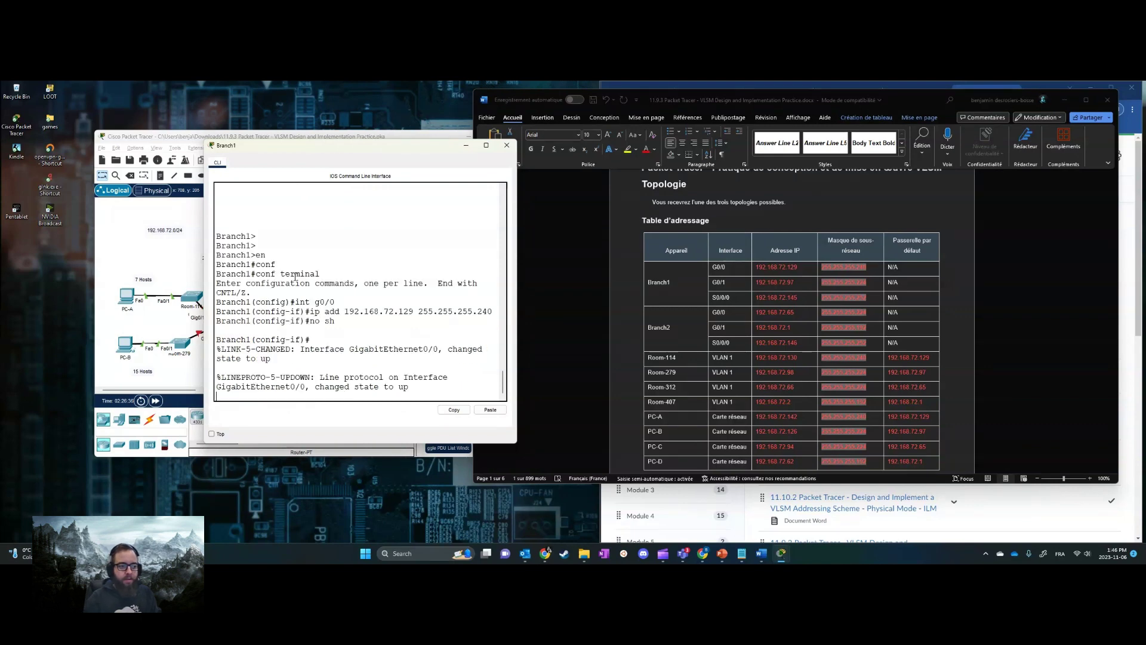
{"action": "key", "text": "Return"}
{"action": "key", "text": "Return"}
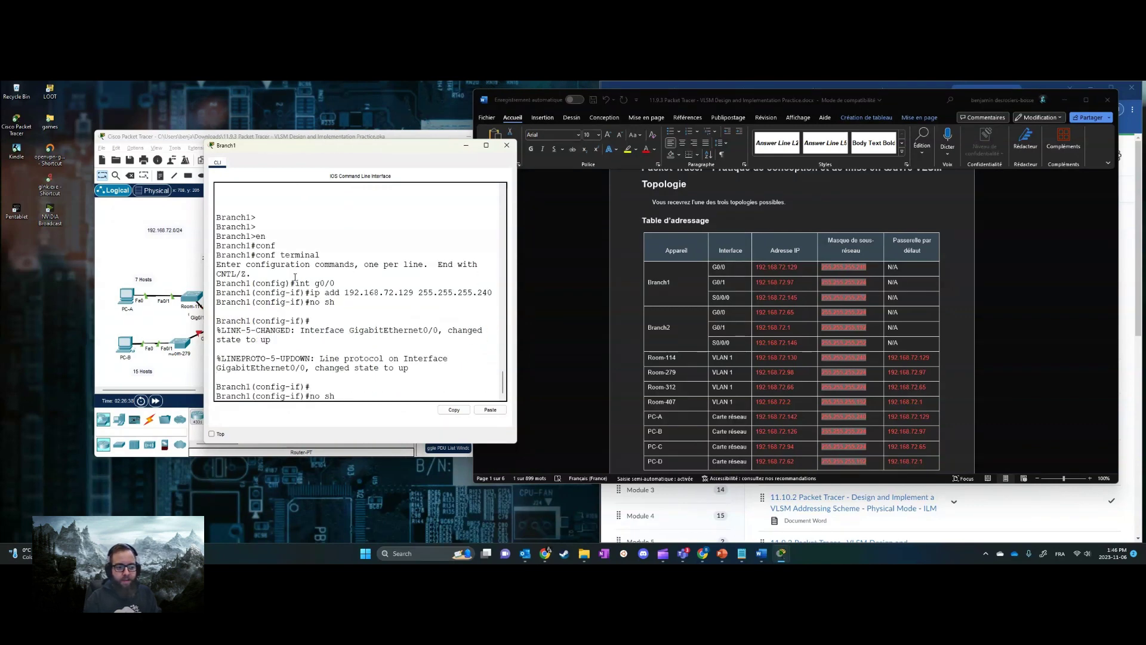
Assign IP address 192.168.72.97 with mask 255.255.255.224 to Branch1's g0/1 interface
{"action": "key", "text": "BackSpace"}
{"action": "key", "text": "BackSpace"}
{"action": "key", "text": "BackSpace"}
{"action": "key", "text": "BackSpace"}
{"action": "key", "text": "BackSpace"}
{"action": "type", "text": "int g0/1"}
{"action": "key", "text": "Return"}
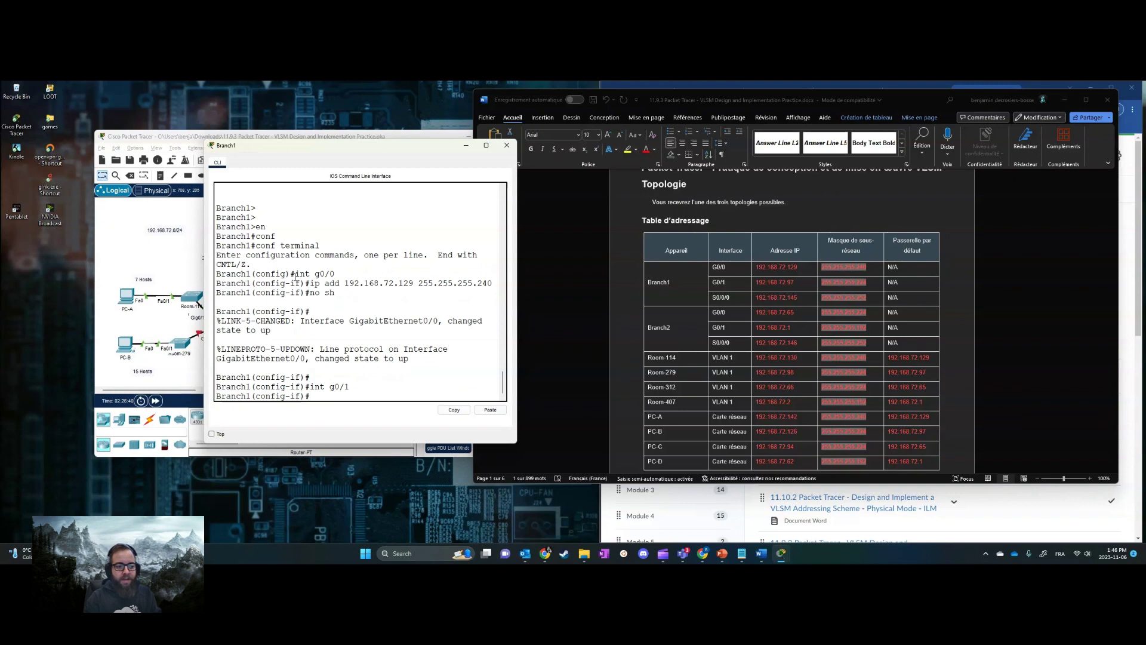
{"action": "type", "text": "ip add"}
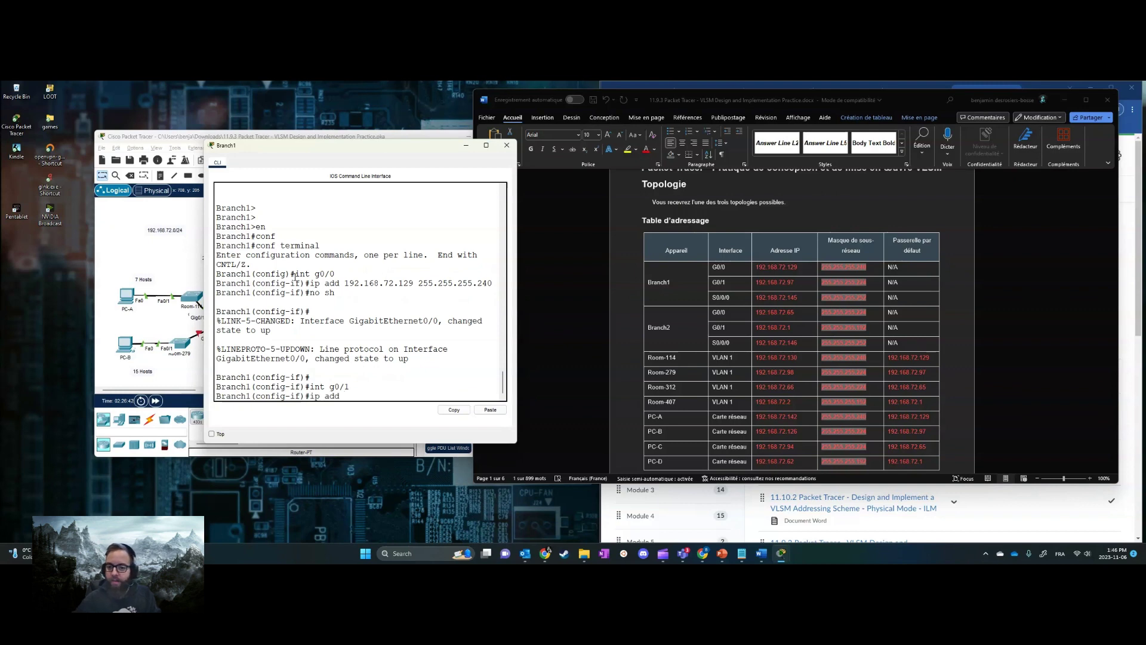
{"action": "type", "text": " 192.168."}
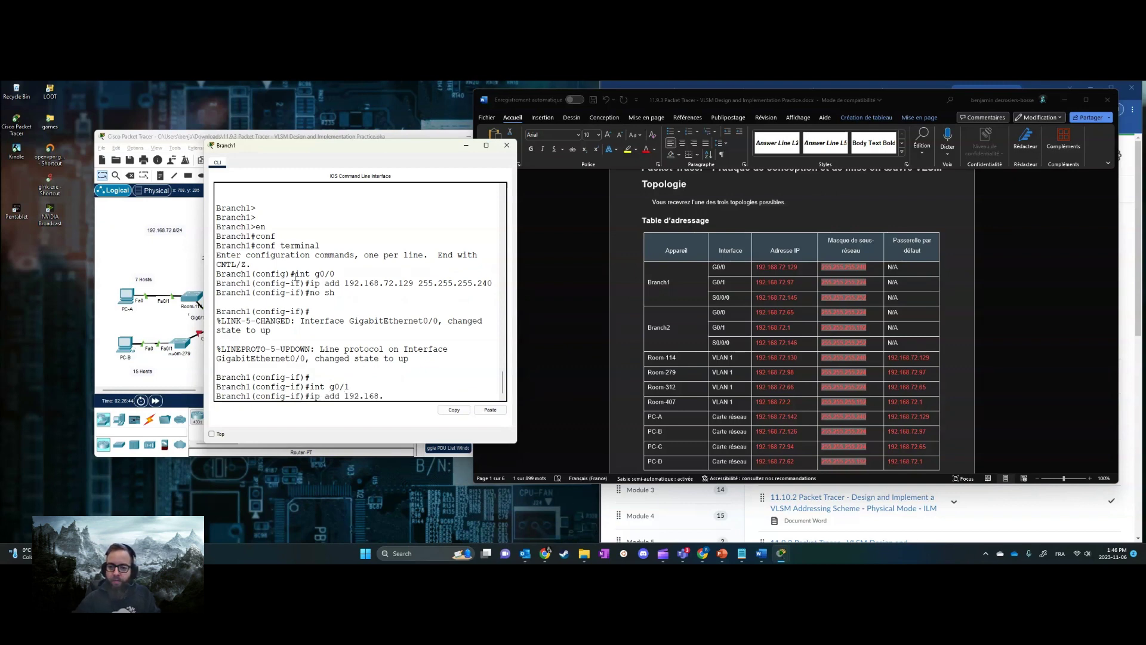
{"action": "type", "text": "72.97 25"}
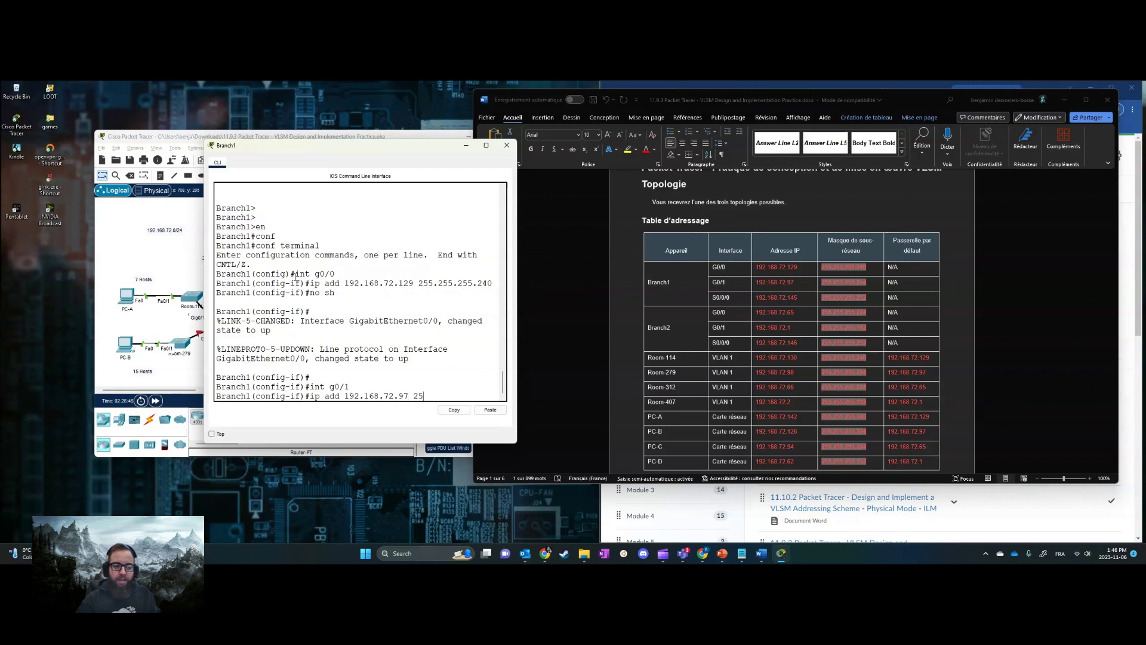
{"action": "type", "text": "5.255.255."}
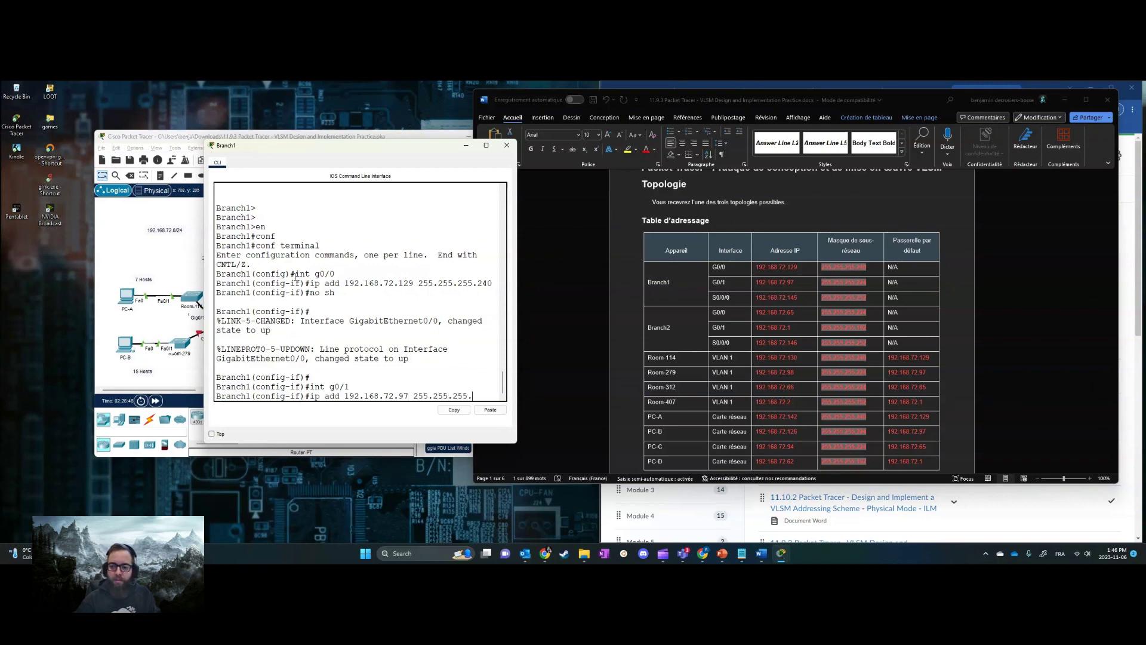
{"action": "type", "text": "224"}
{"action": "key", "text": "Return"}
Enable Branch1's g0/1 interface with no sh
{"action": "type", "text": "no s"}
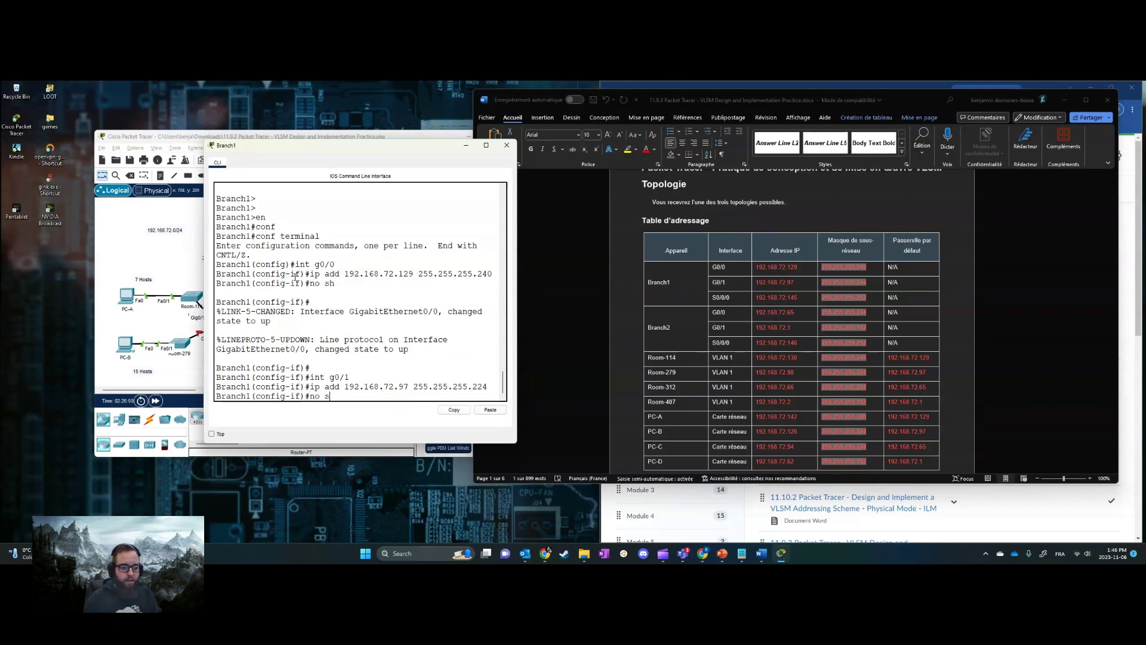
{"action": "type", "text": "h"}
{"action": "key", "text": "Return"}
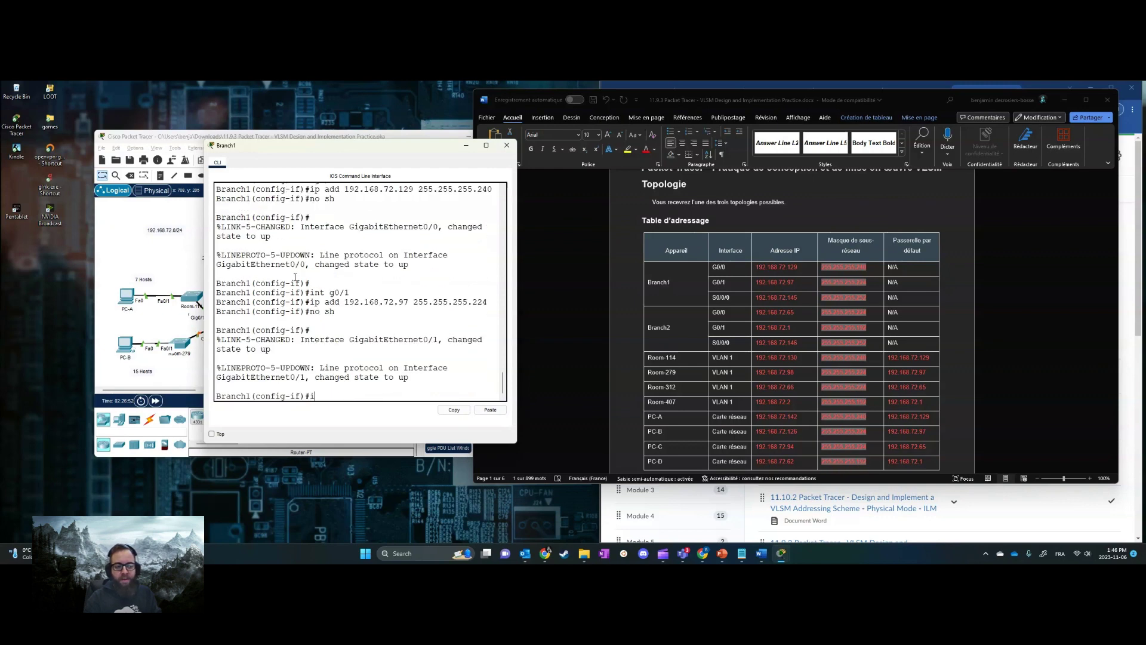
Assign IP address 192.168.72.145 with mask 255.255.255.252 to Branch1's s0/0/0 interface
{"action": "type", "text": "int "}
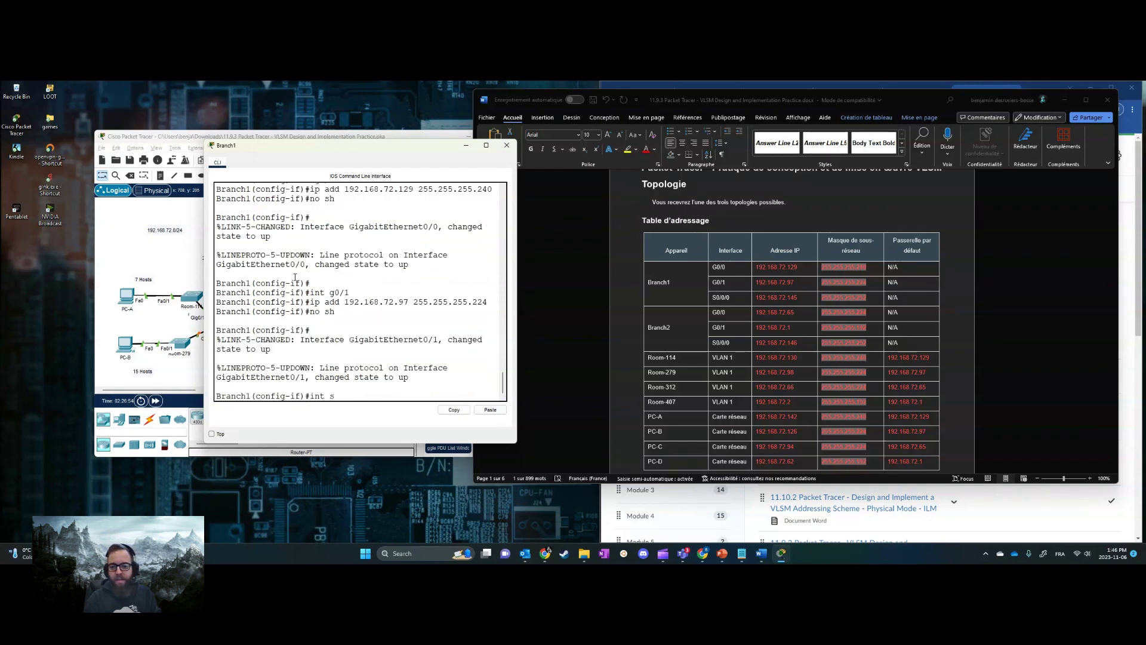
{"action": "type", "text": "s0/0/0"}
{"action": "key", "text": "Return"}
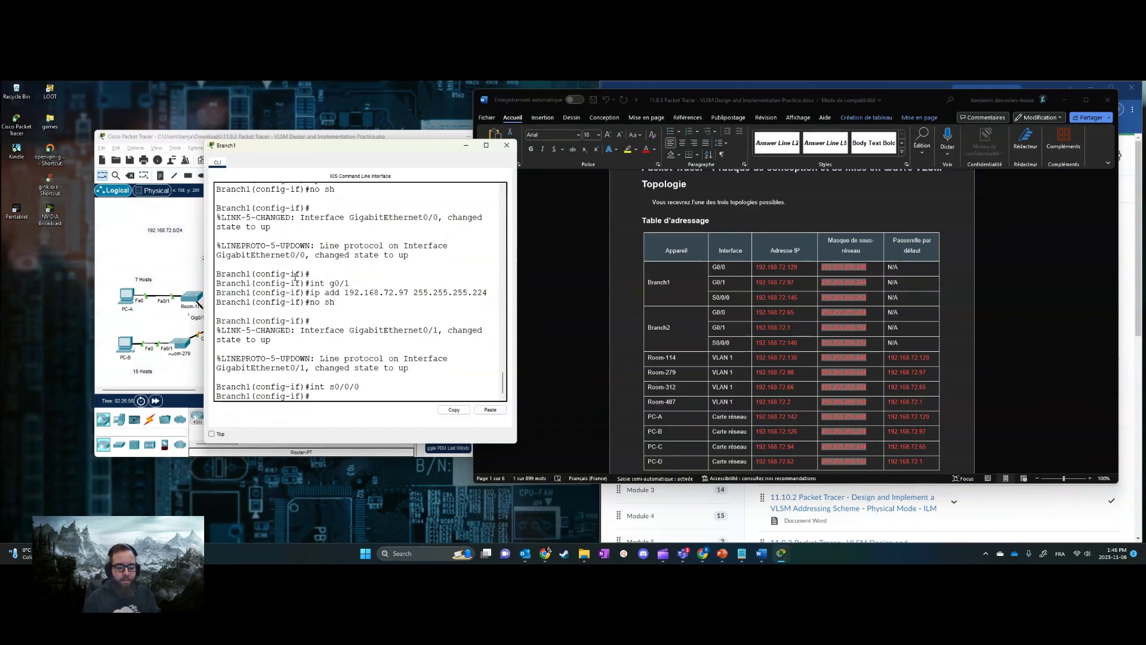
{"action": "type", "text": "ip add"}
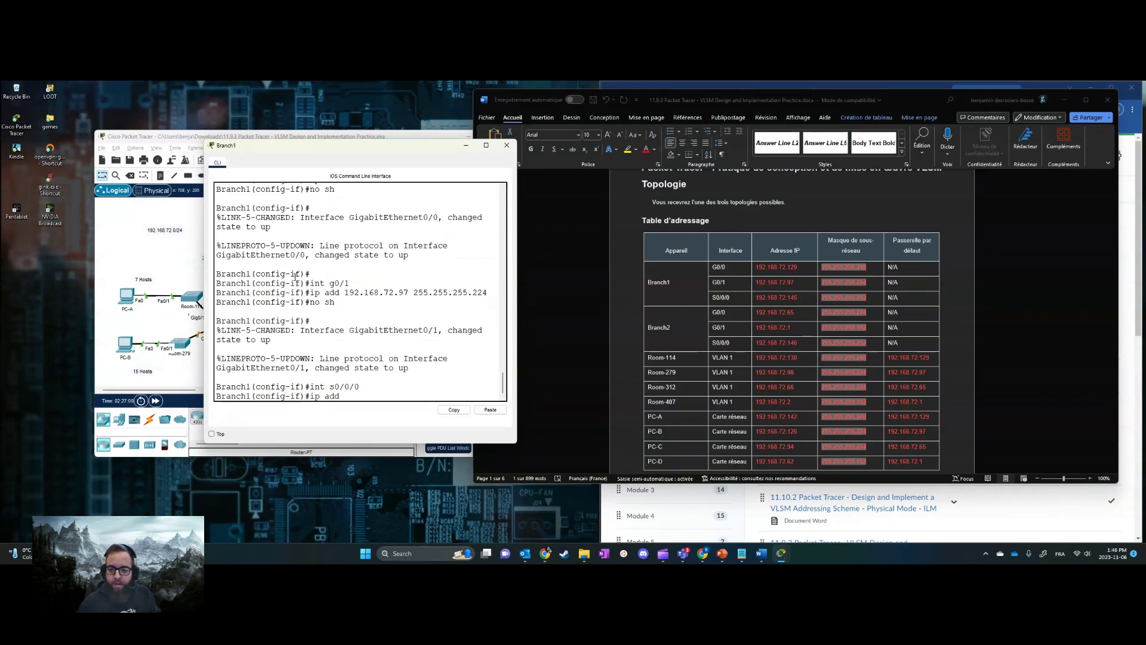
{"action": "type", "text": " 192.168."}
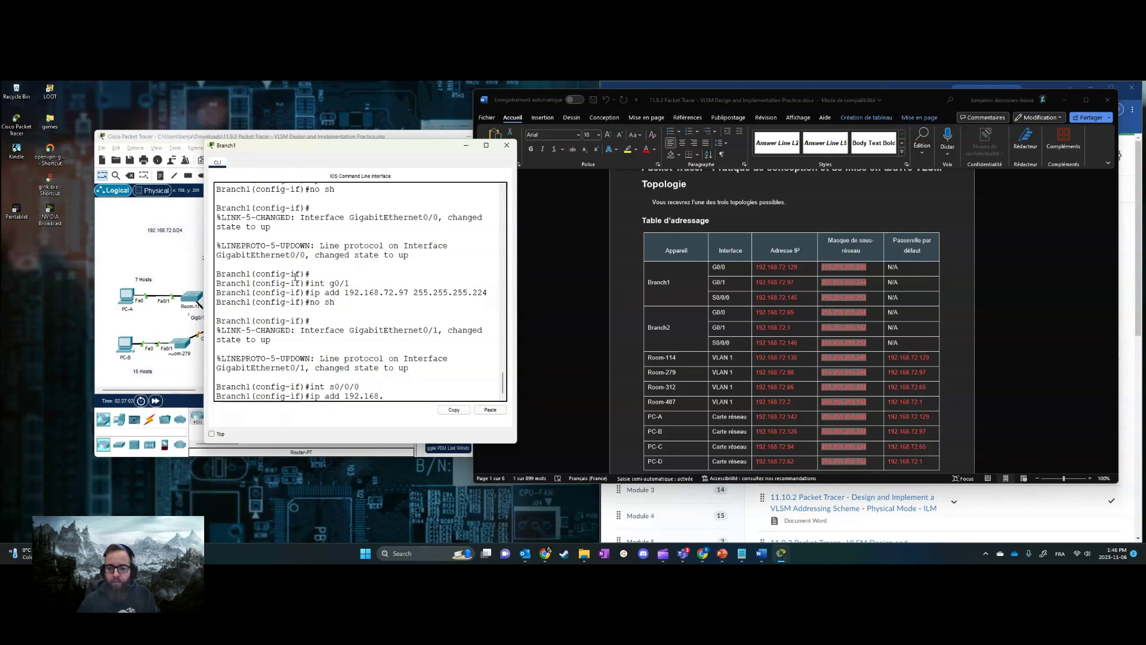
{"action": "type", "text": "72.145"}
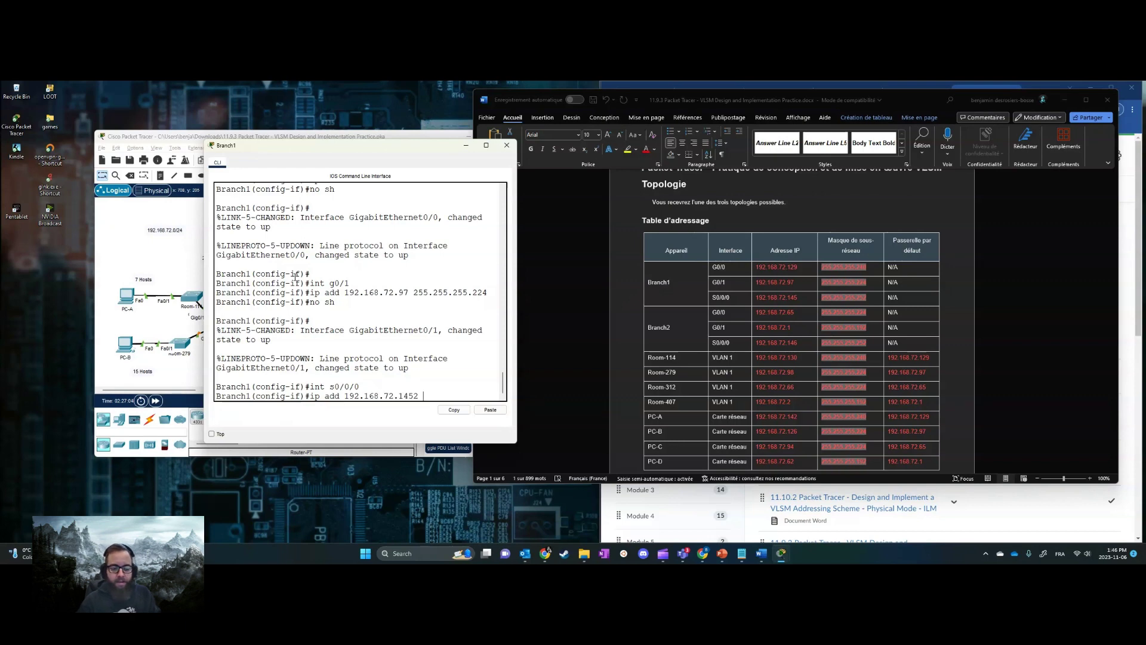
{"action": "type", "text": "255.2"}
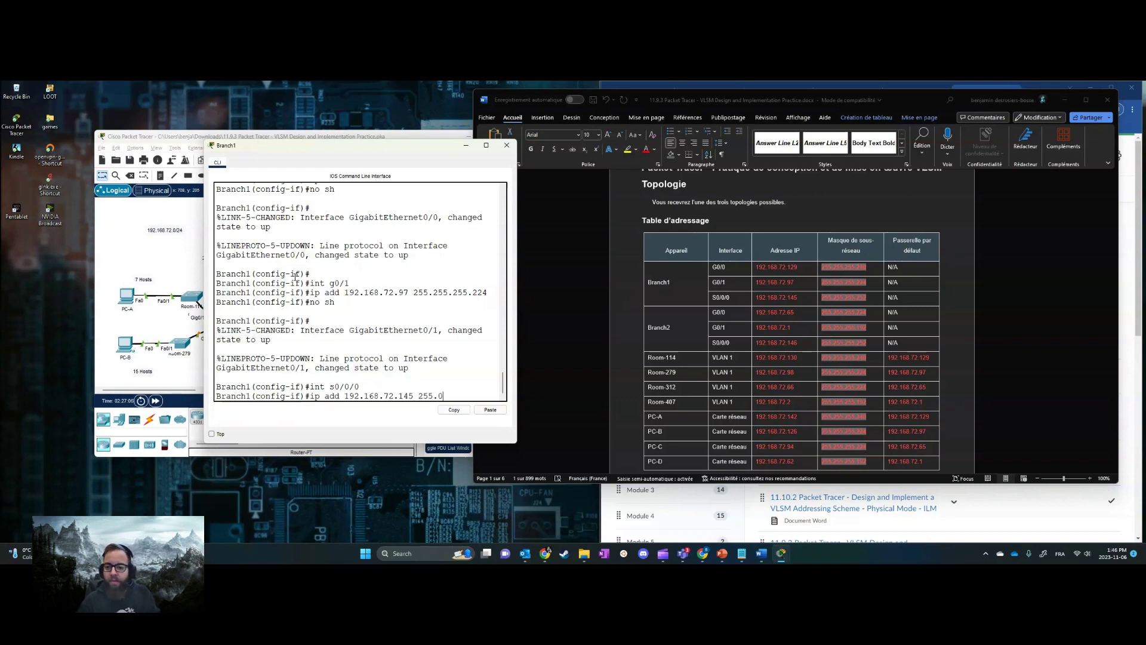
{"action": "type", "text": "55"}
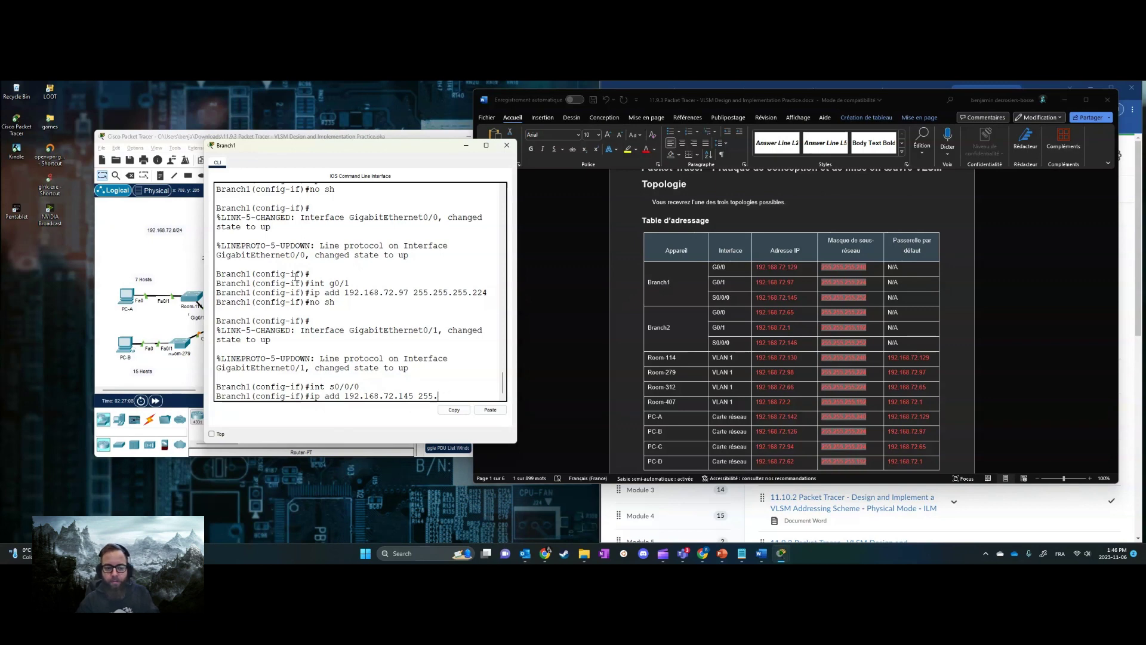
{"action": "type", "text": ".255."}
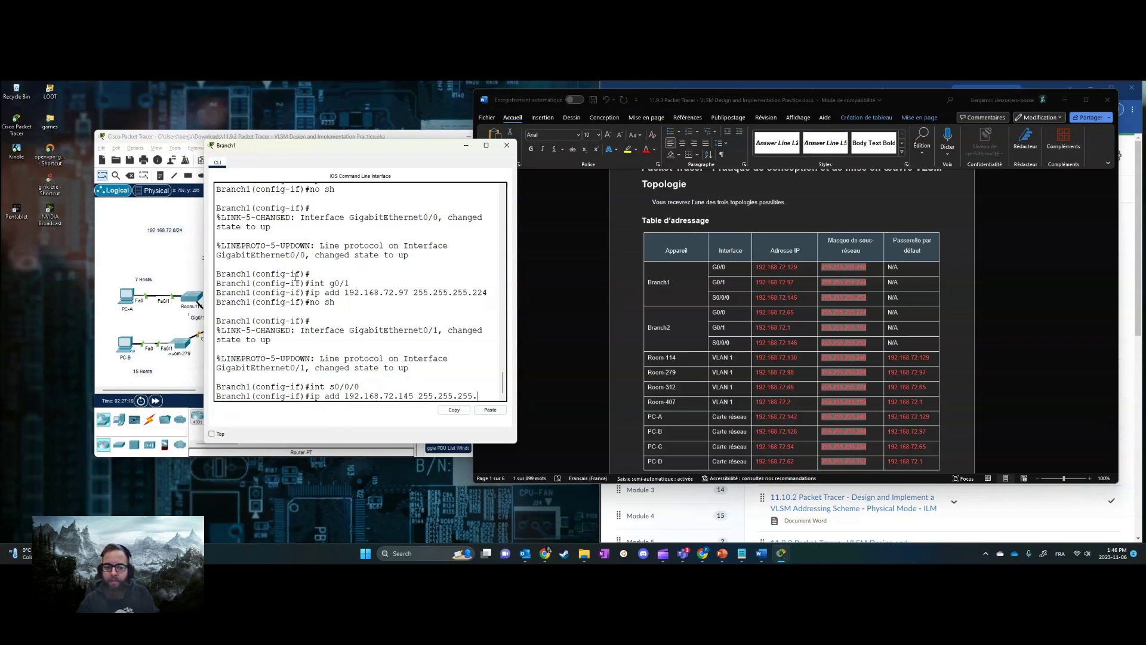
{"action": "type", "text": "252"}
{"action": "key", "text": "Return"}
Enable Branch1's s0/0/0 interface with no sh and close the router's window
{"action": "type", "text": "no"}
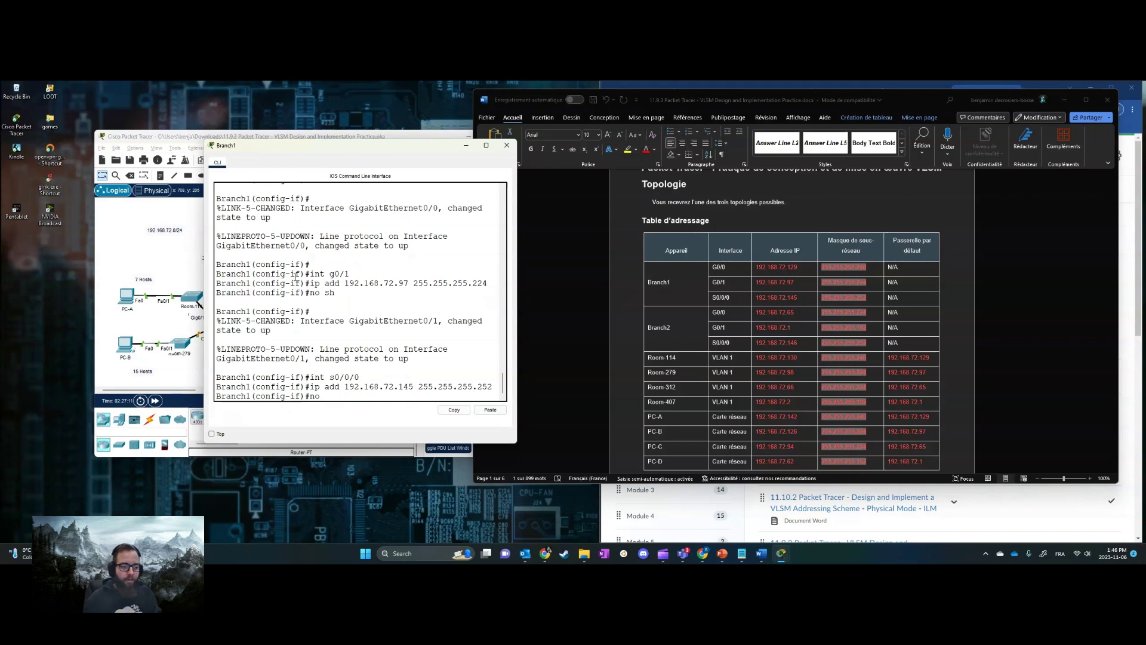
{"action": "type", "text": " sh"}
{"action": "key", "text": "Return"}
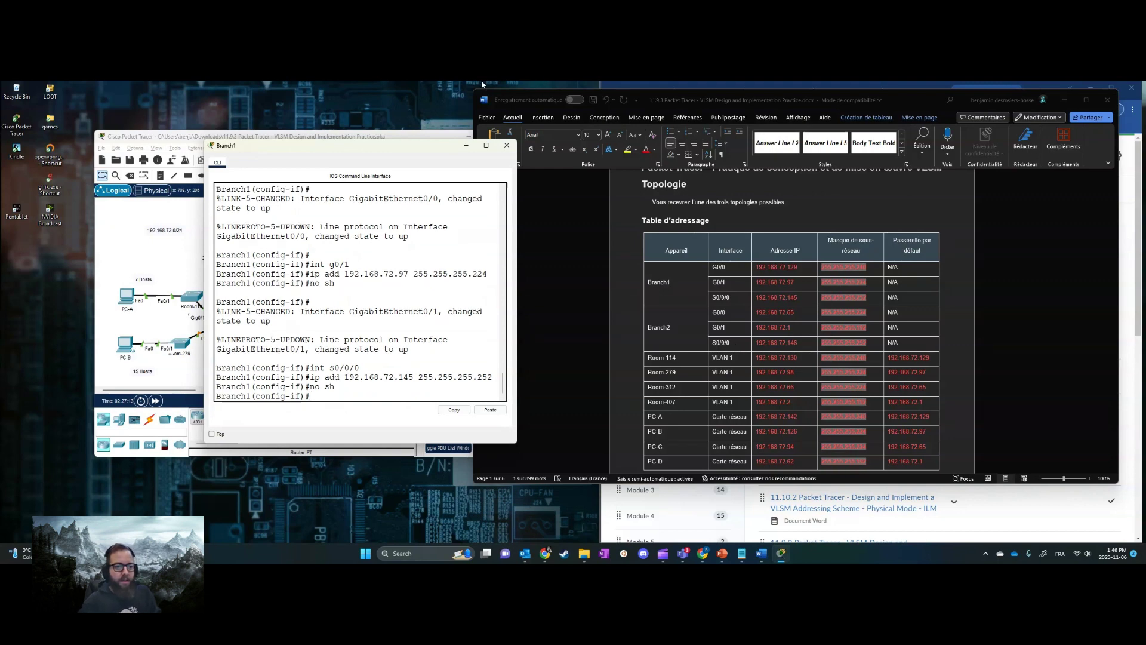
{"action": "left_click", "coordinate": [506, 145]}
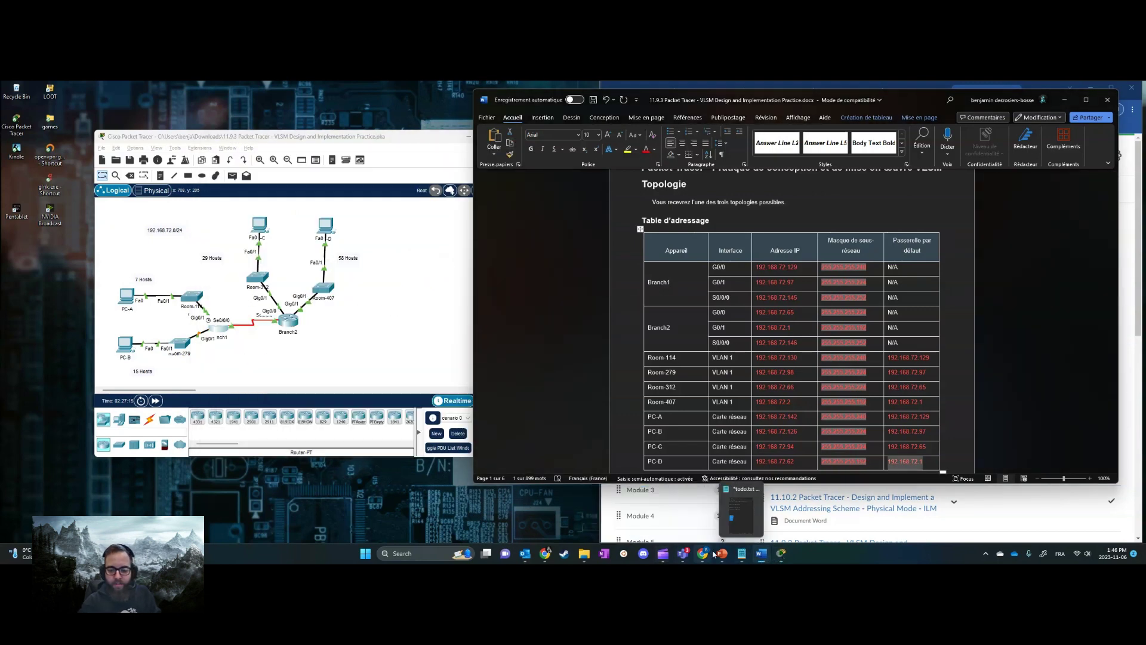
Check the activity results and examine the assessment items, including Room-312's default gateway
{"action": "left_click", "coordinate": [783, 553]}
{"action": "left_click", "coordinate": [811, 512]}
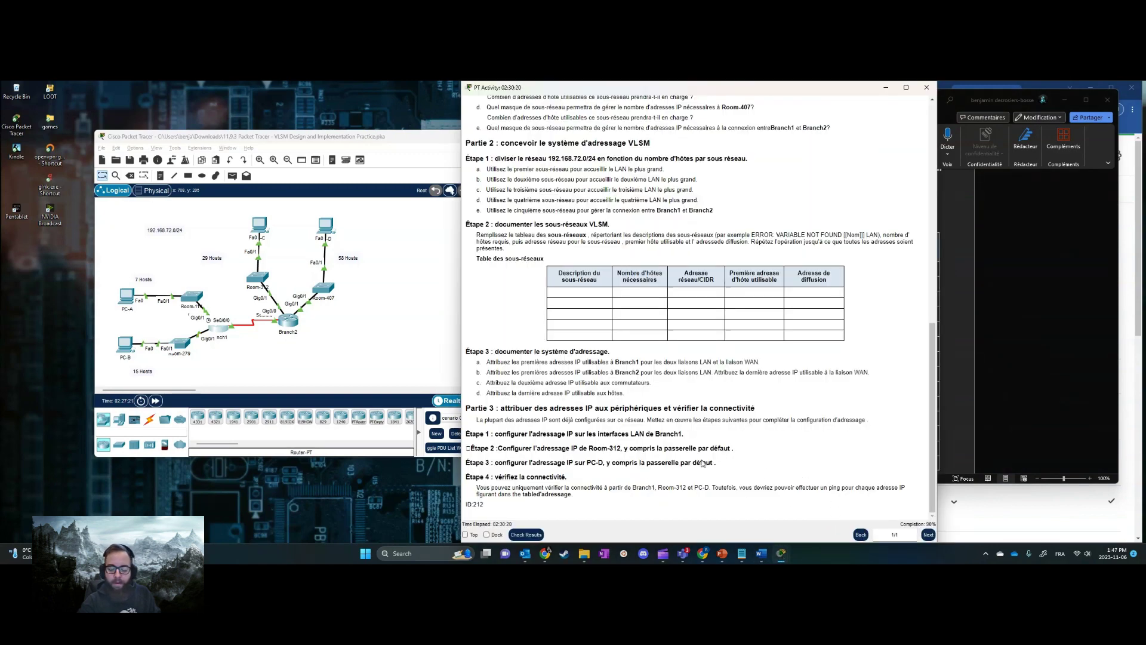
{"action": "left_click", "coordinate": [526, 534]}
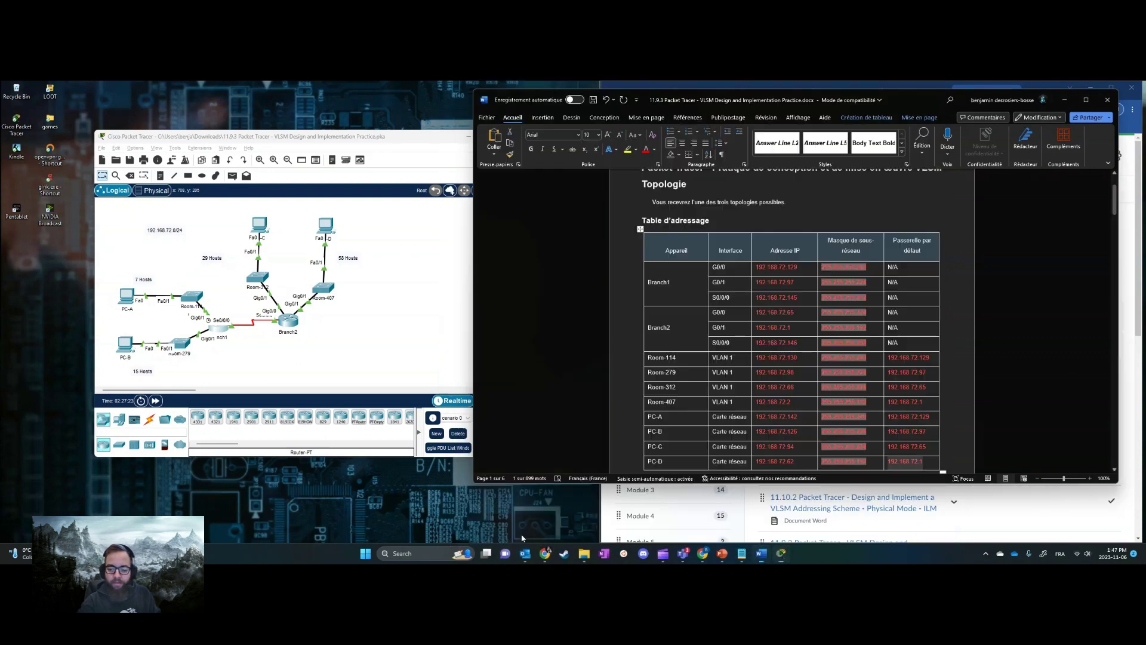
{"action": "left_click", "coordinate": [183, 197]}
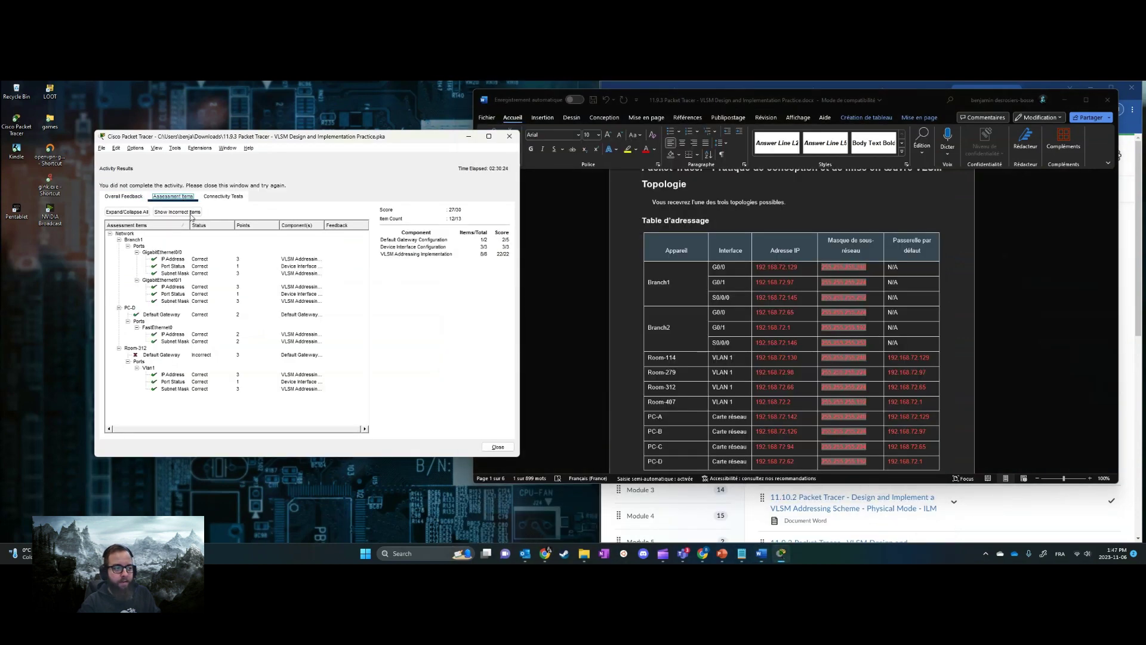
{"action": "left_click", "coordinate": [167, 356]}
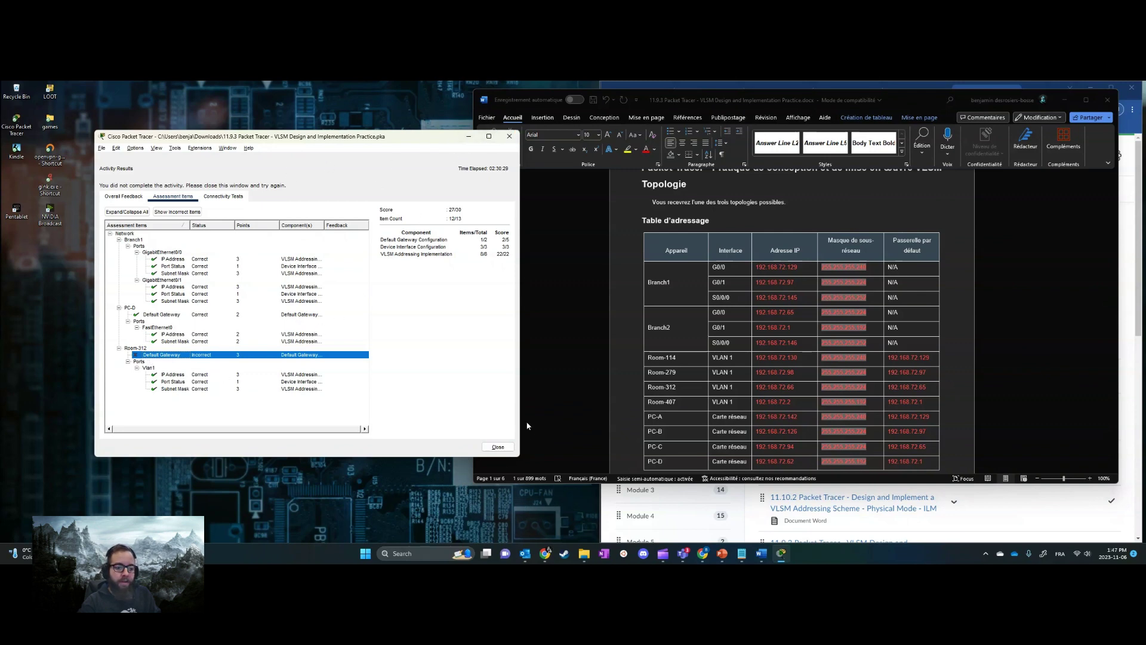
{"action": "left_click", "coordinate": [498, 446]}
Open Room-312 and copy its default gateway address 192.168.72.65 from the addressing table in the Word document
{"action": "left_click", "coordinate": [256, 275]}
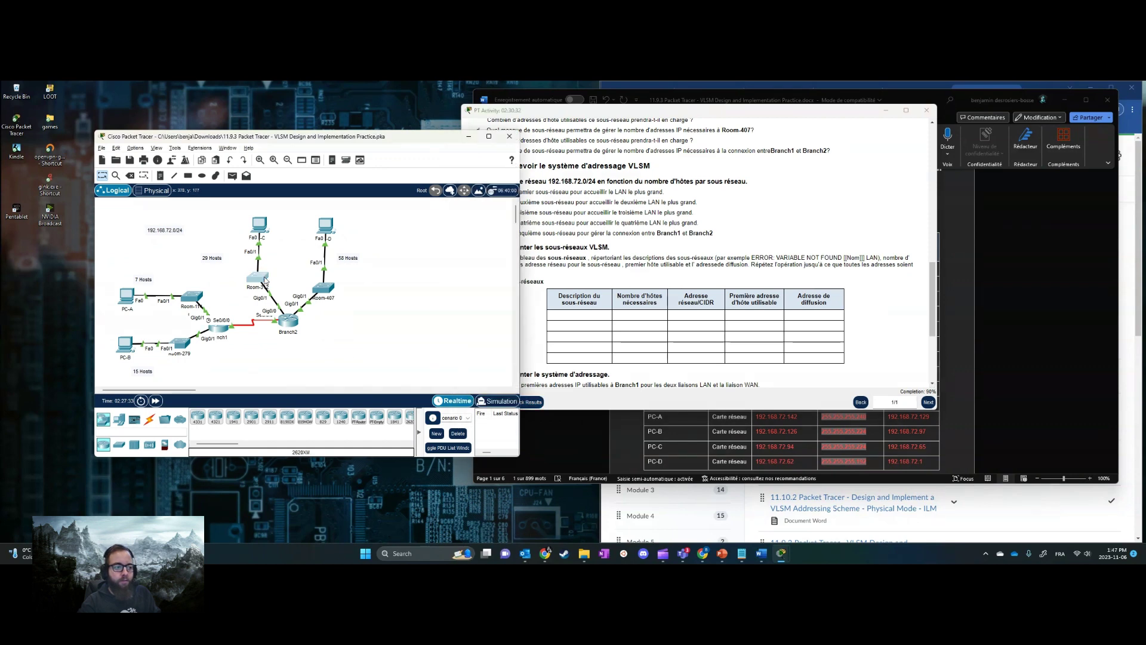
{"action": "left_click", "coordinate": [986, 396]}
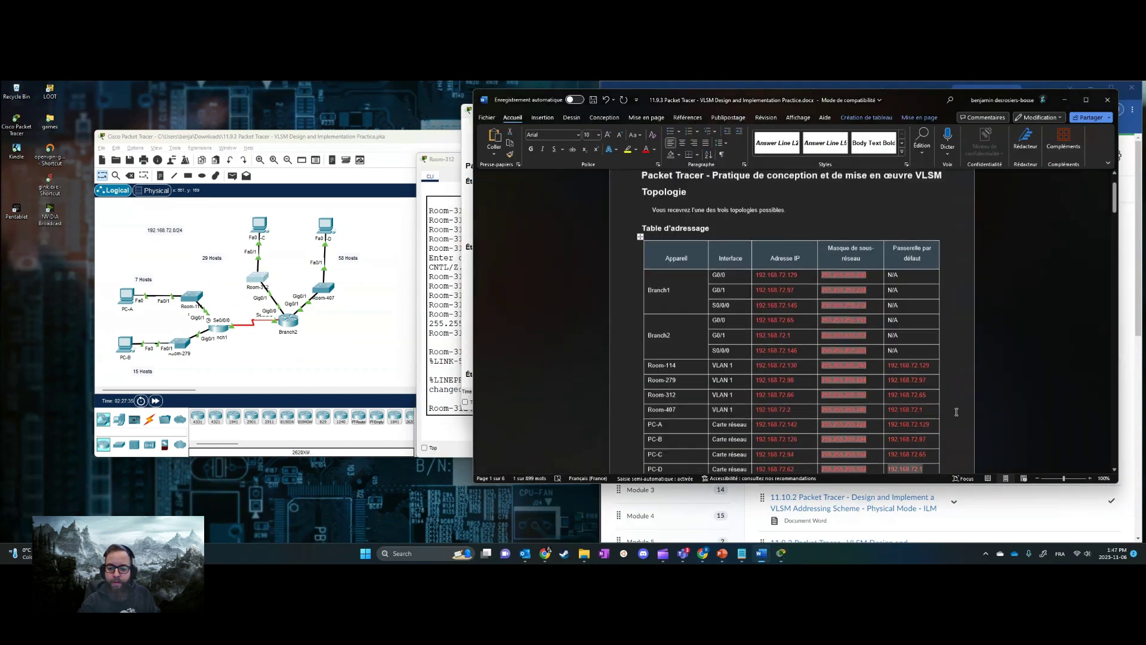
{"action": "scroll", "coordinate": [753, 360], "scroll_direction": "down", "scroll_amount": 2}
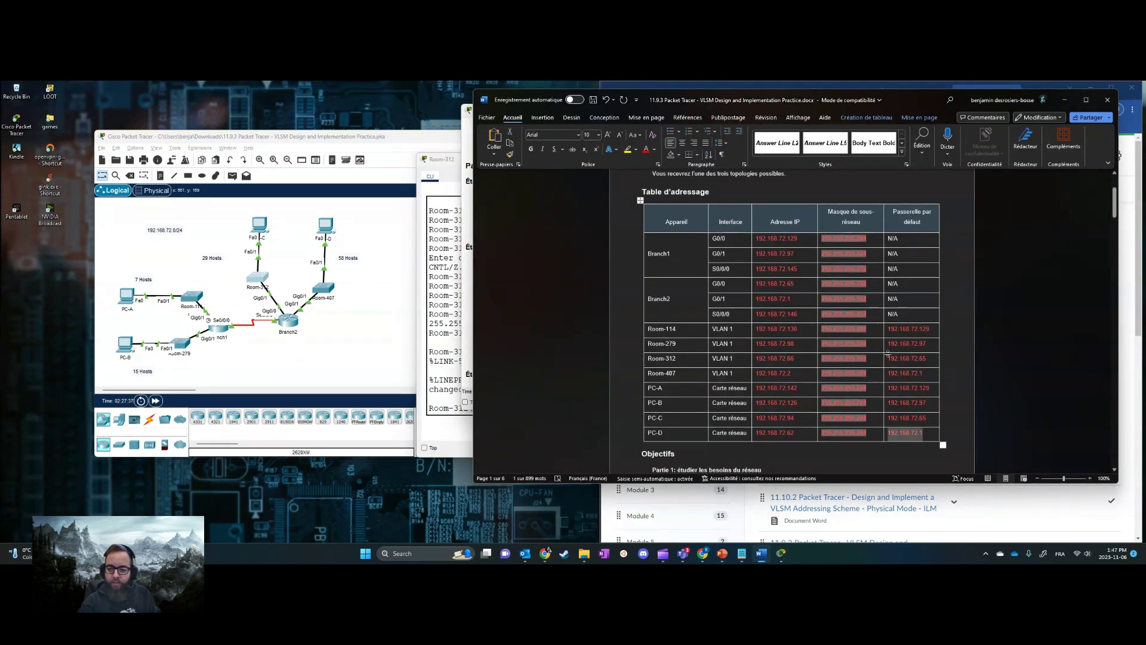
{"action": "left_click_drag", "start_coordinate": [931, 358], "coordinate": [891, 361]}
{"action": "key", "text": "ctrl+c"}
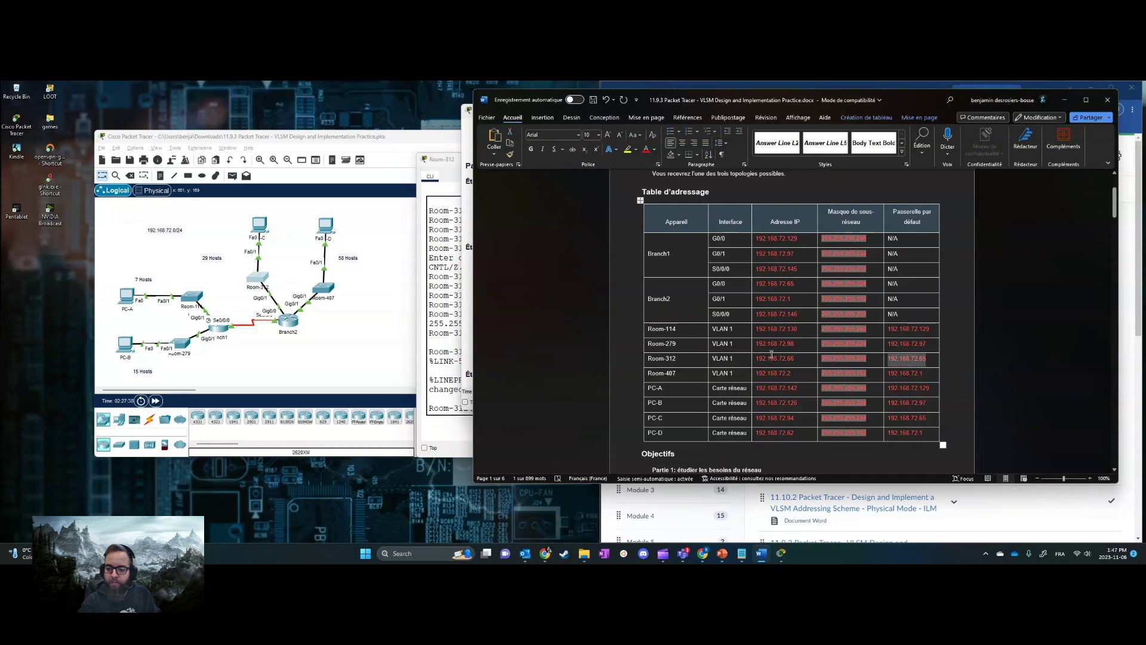
Return to Room-312's command line in Packet Tracer, exit interface configuration and set the ip default-gateway to 192.168.72.65
{"action": "left_click", "coordinate": [448, 418]}
{"action": "key", "text": "Return"}
{"action": "key", "text": "Return"}
{"action": "key", "text": "Return"}
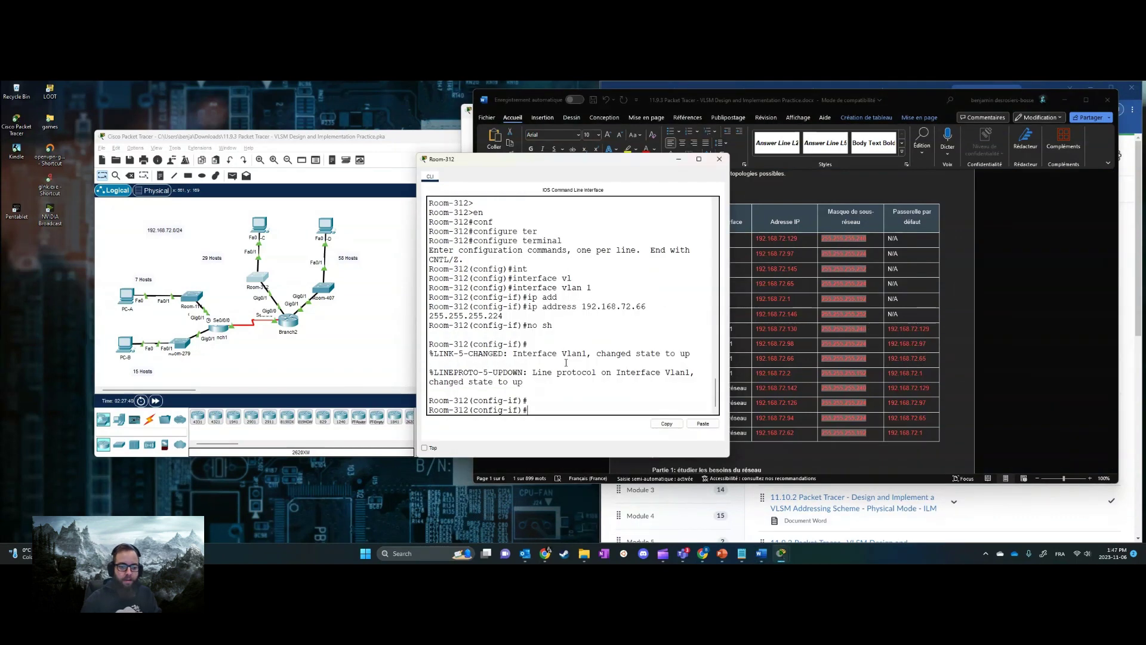
{"action": "type", "text": "exit"}
{"action": "key", "text": "Return"}
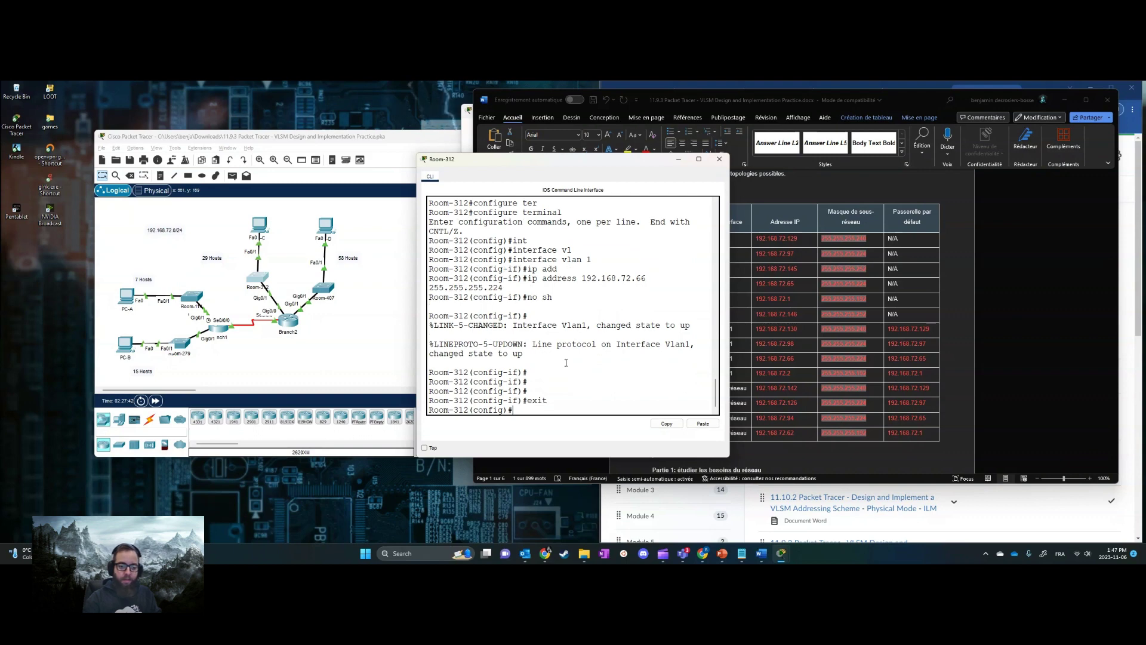
{"action": "type", "text": "ip defau"}
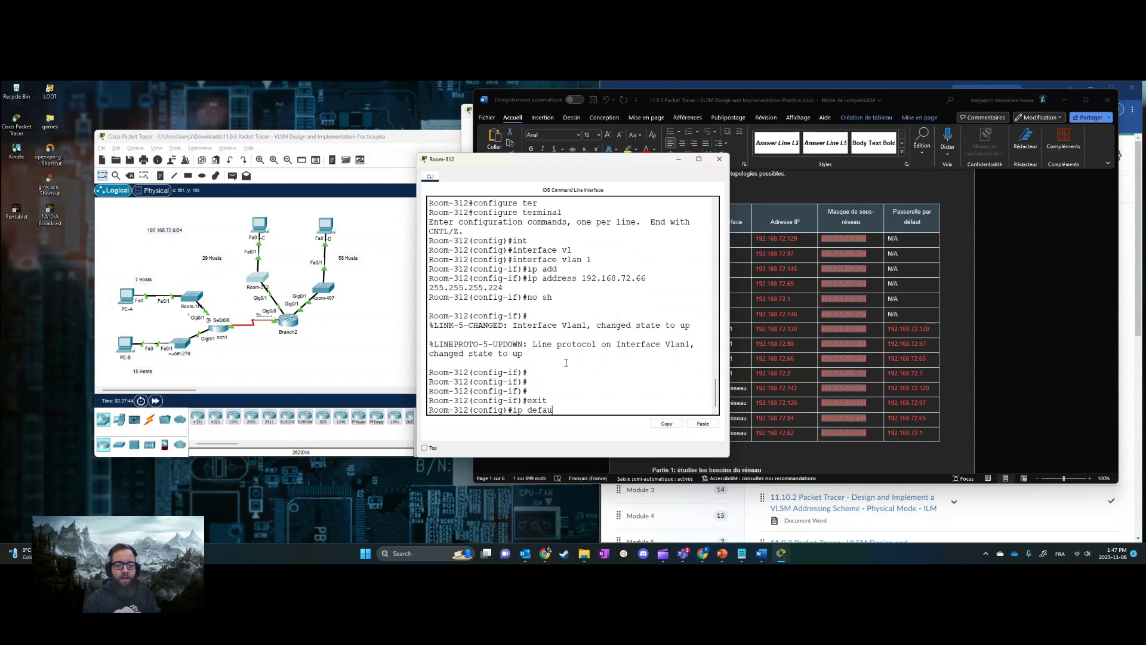
{"action": "type", "text": "l"}
{"action": "key", "text": "Tab"}
{"action": "left_click", "coordinate": [698, 424]}
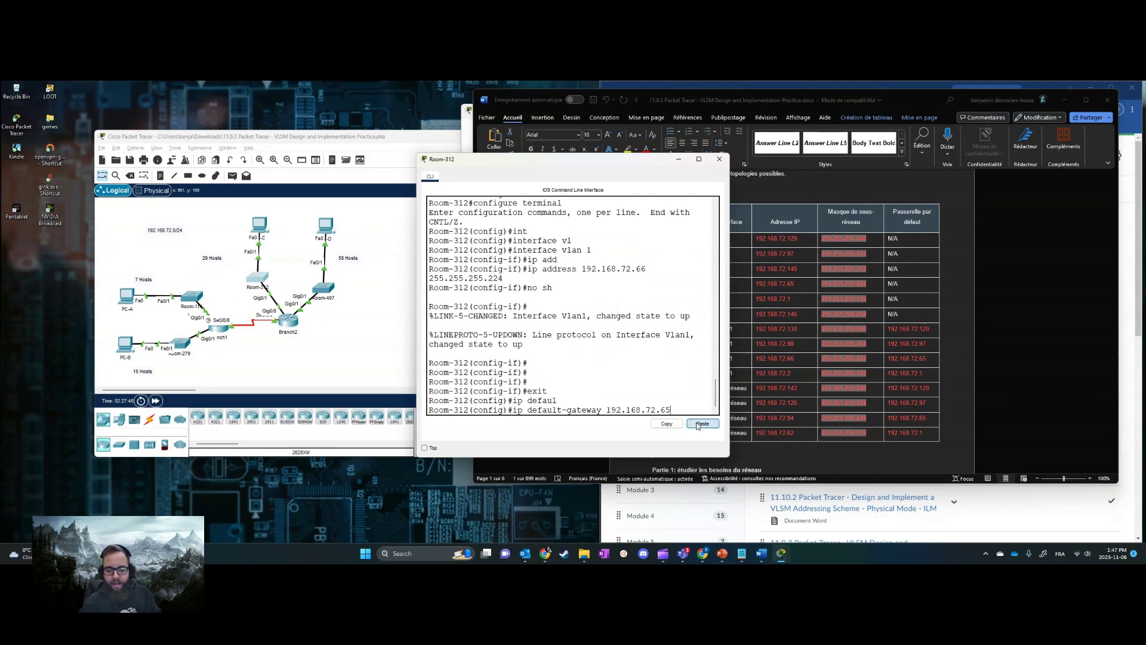
{"action": "key", "text": "Return"}
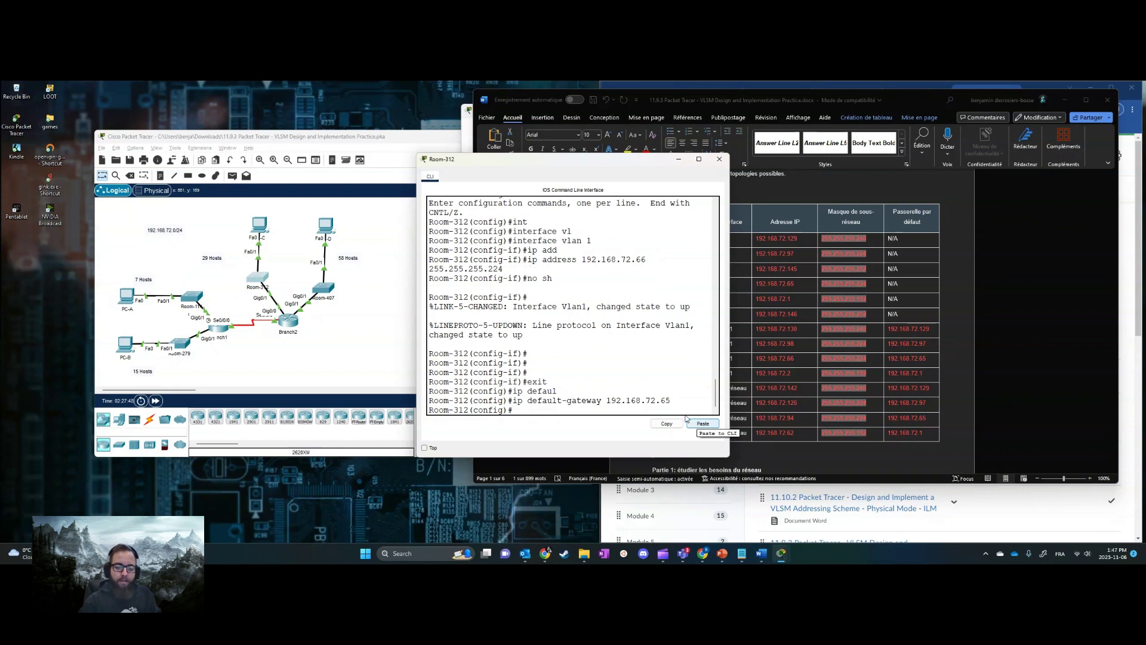
Review the completion status in the PT Activity window, then minimize it and Room-312's window to return to the topology
{"action": "mouse_move", "coordinate": [771, 559]}
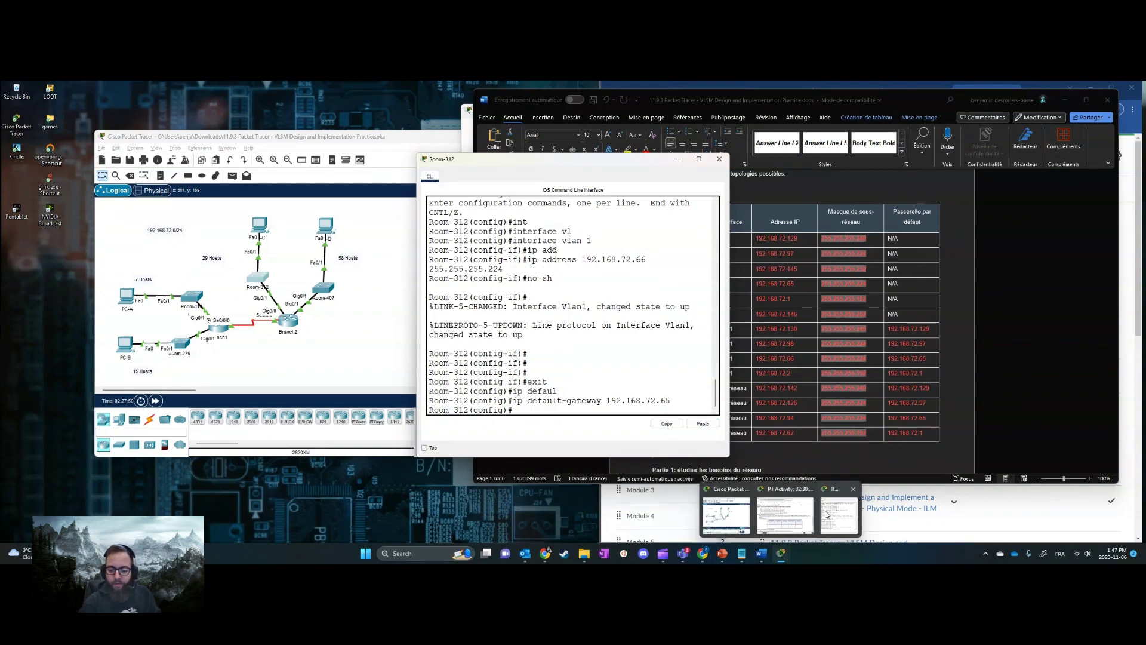
{"action": "mouse_move", "coordinate": [848, 512]}
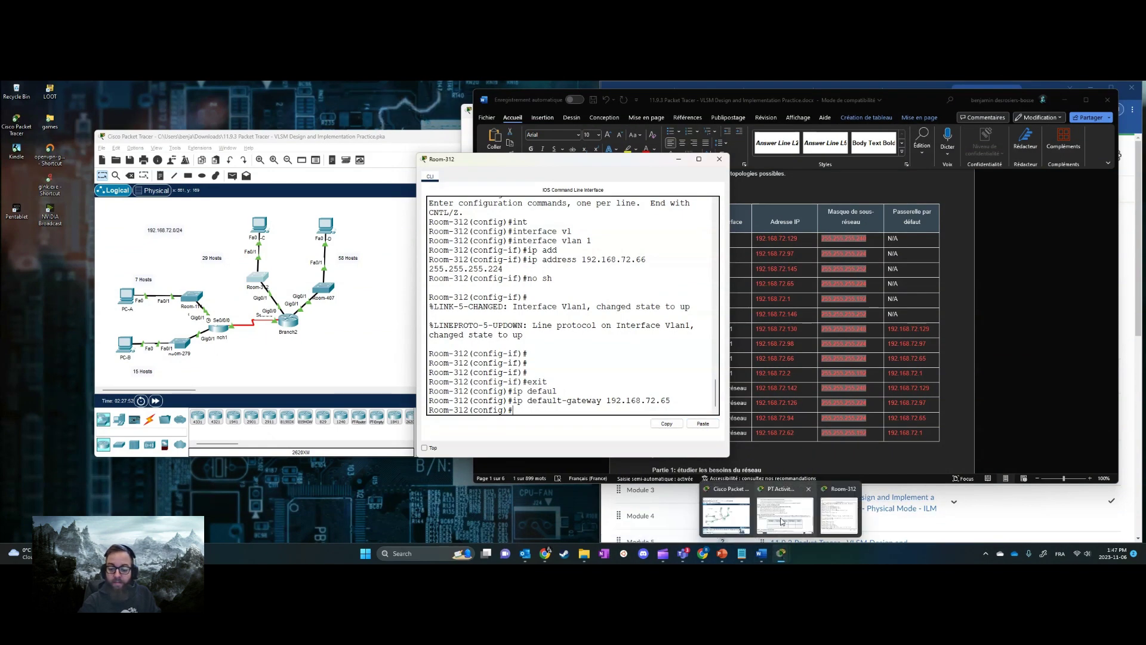
{"action": "left_click", "coordinate": [784, 517]}
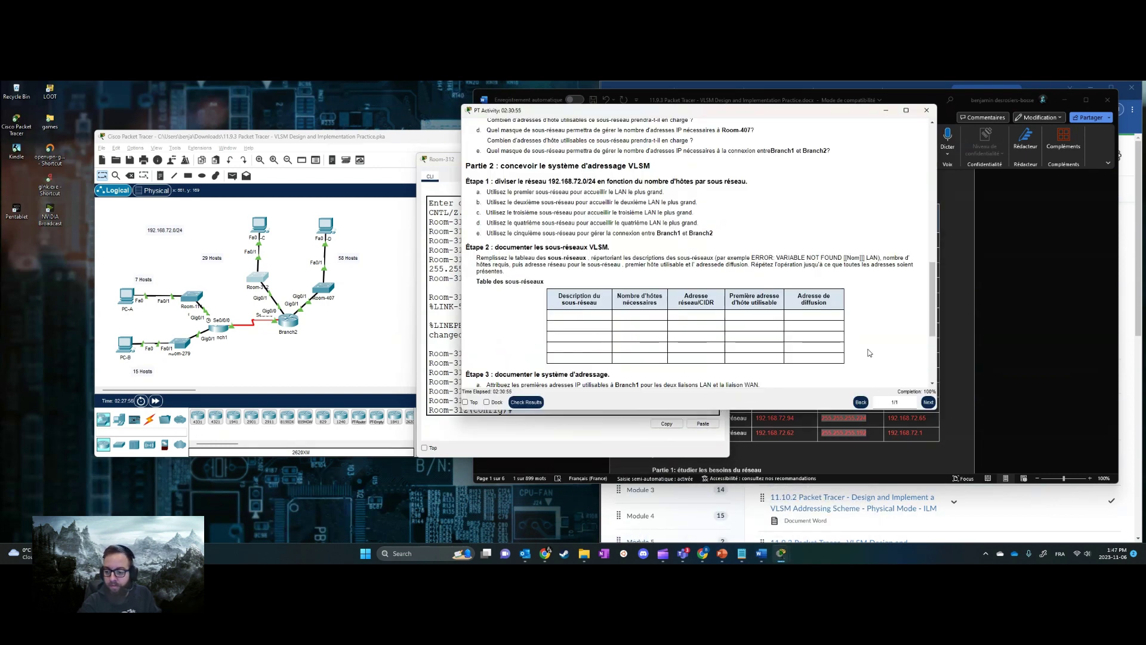
{"action": "left_click", "coordinate": [886, 110]}
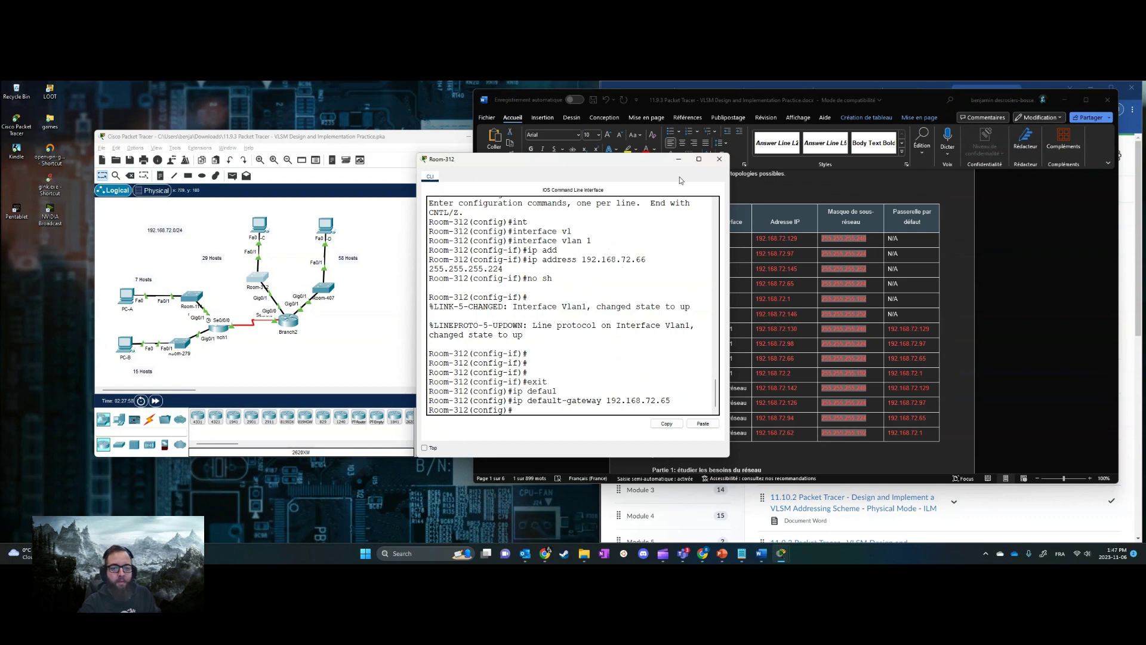
{"action": "left_click", "coordinate": [679, 160]}
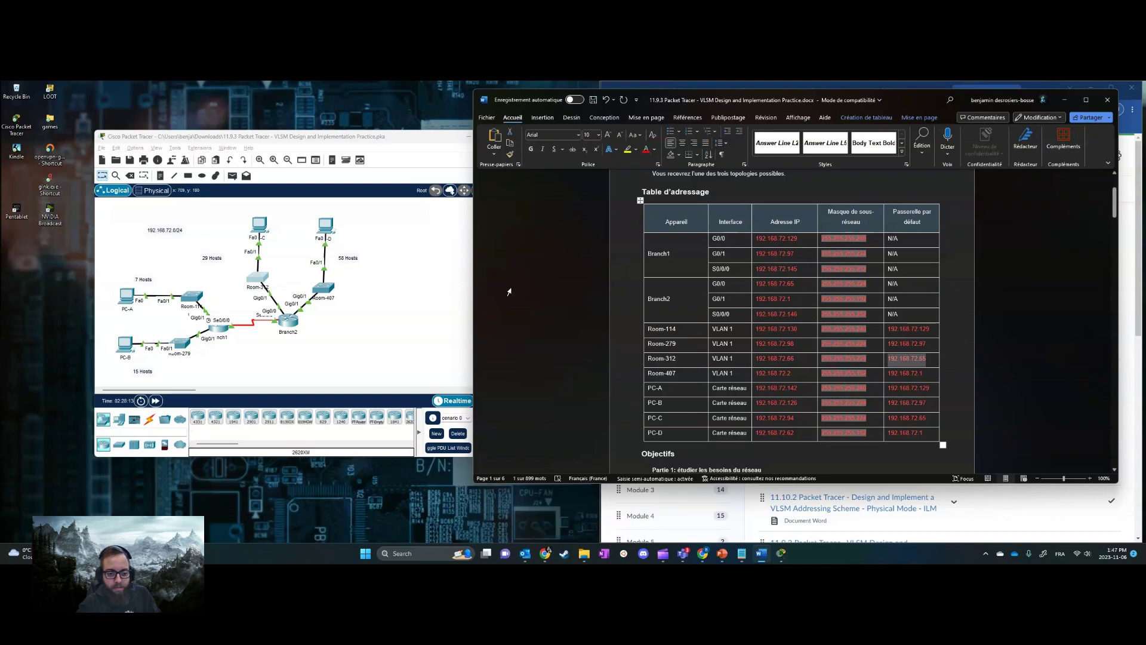
{"action": "left_click", "coordinate": [400, 357]}
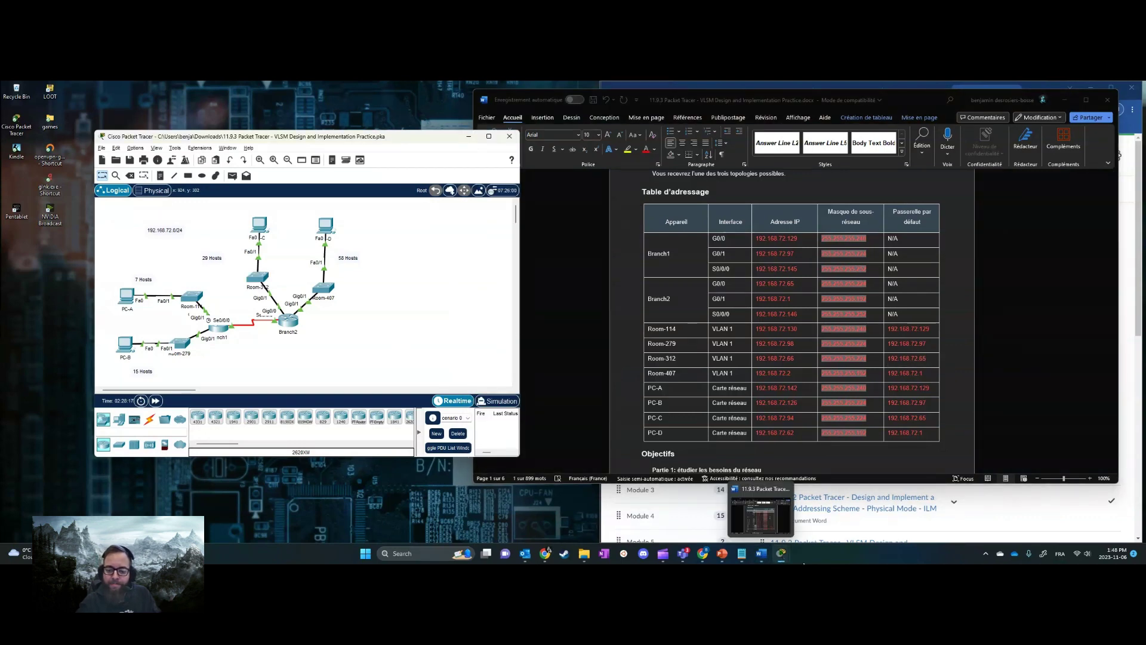